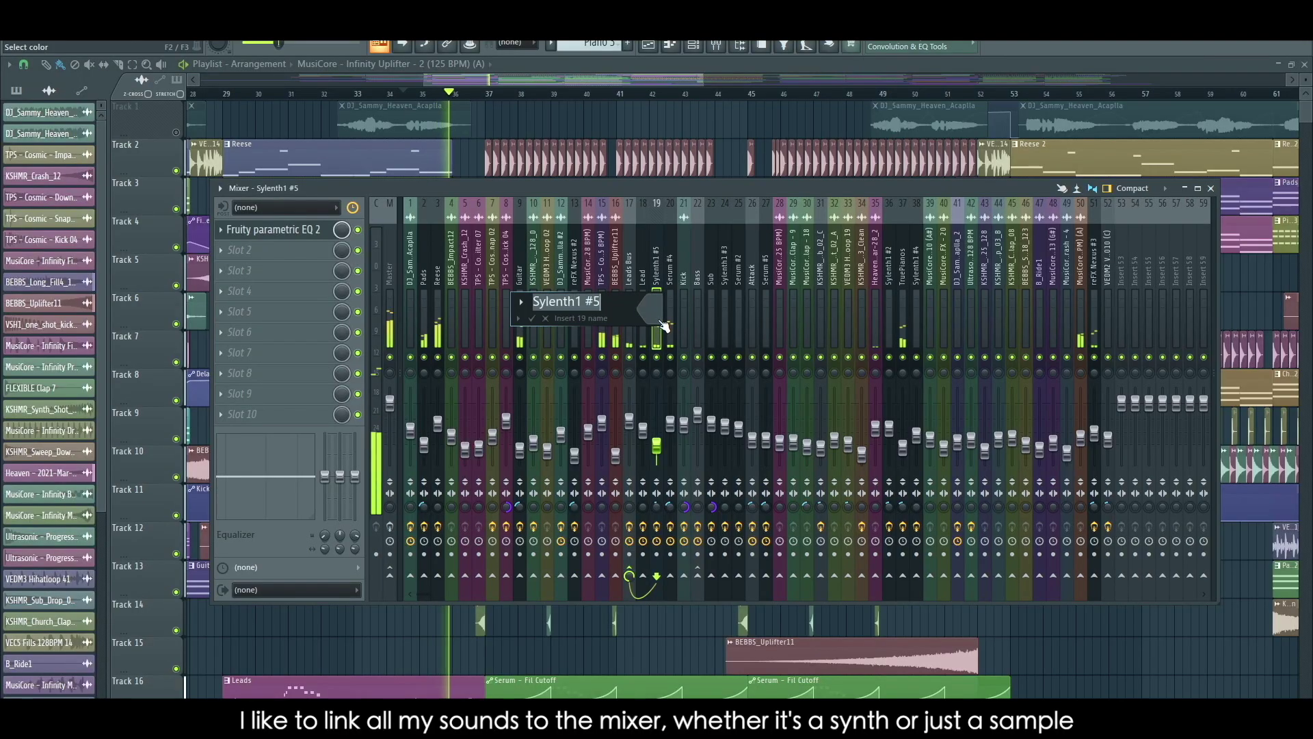
Rename mixer insert 19 as Lead 2 and insert 20 as Lead 3, soloing the lead tracks to check them
{"action": "type", "text": "Lead 2"}
{"action": "key", "text": "Return"}
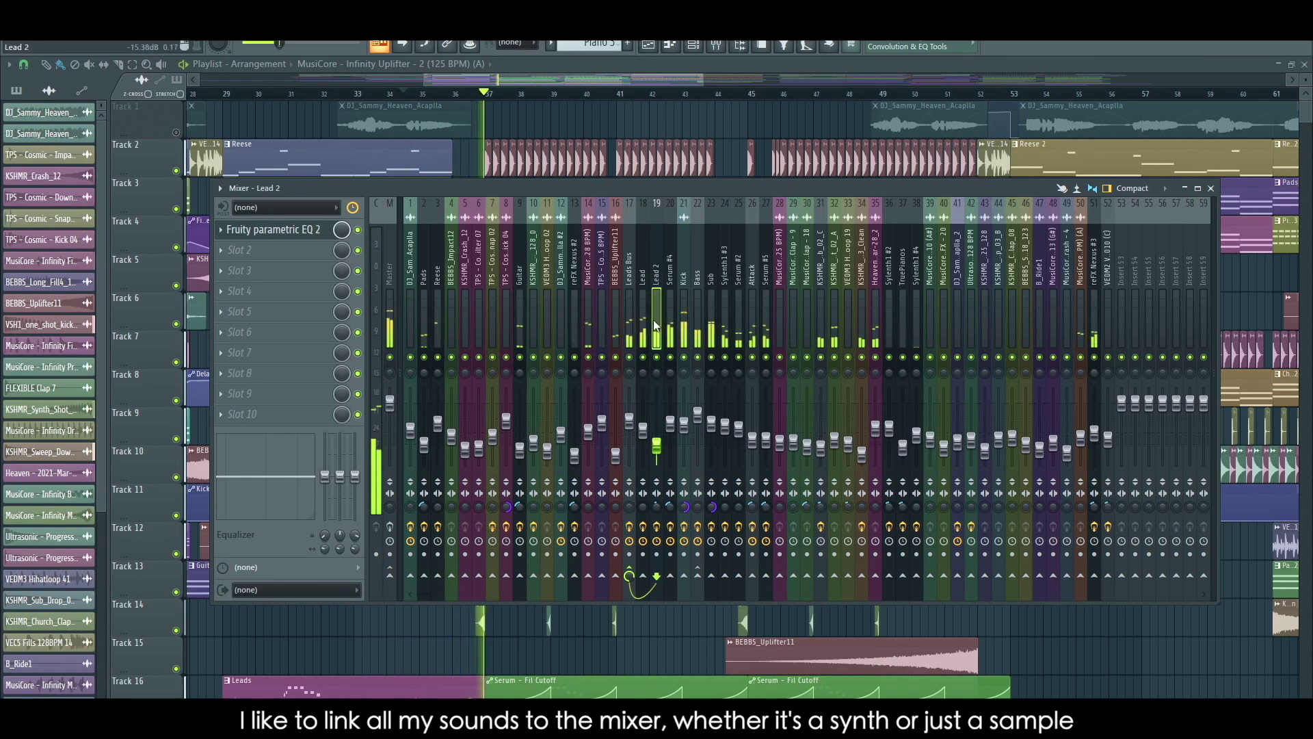
{"action": "right_click", "coordinate": [658, 357]}
{"action": "right_click", "coordinate": [671, 357]}
{"action": "left_click", "coordinate": [672, 324]}
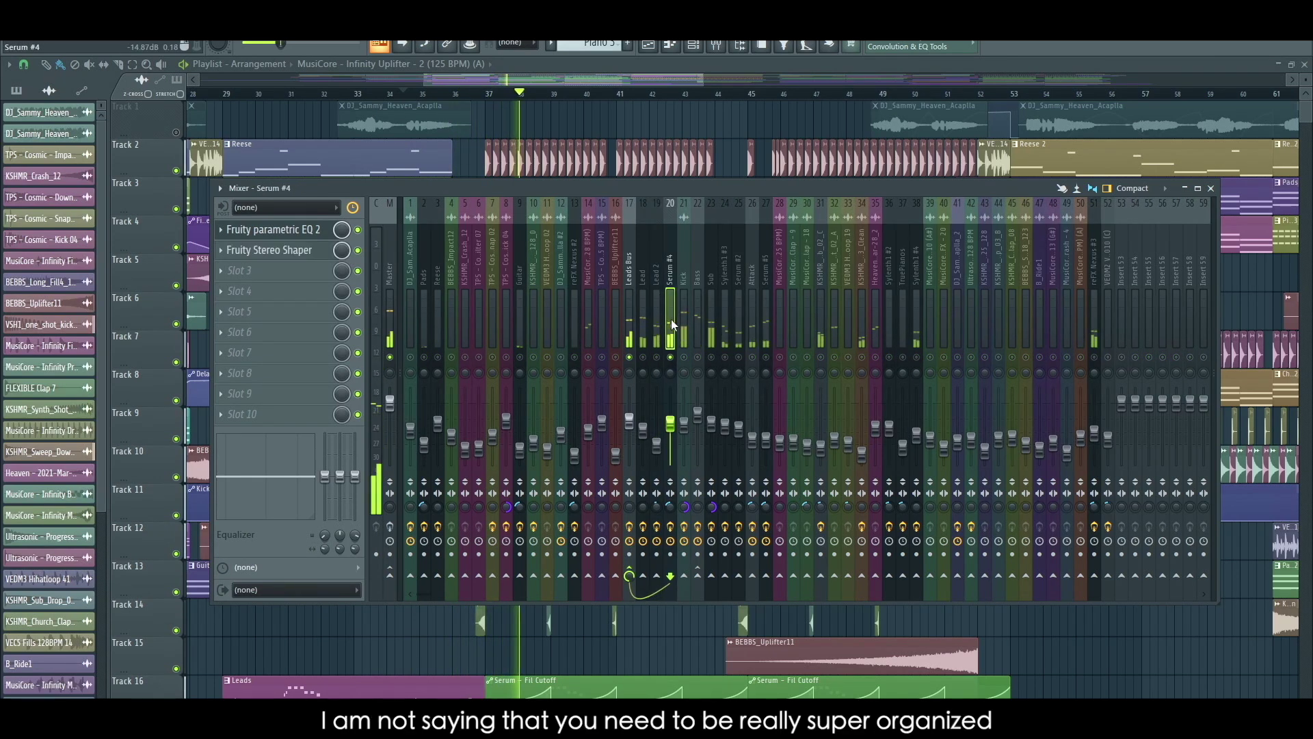
{"action": "key", "text": "F2"}
{"action": "type", "text": "Lead 3"}
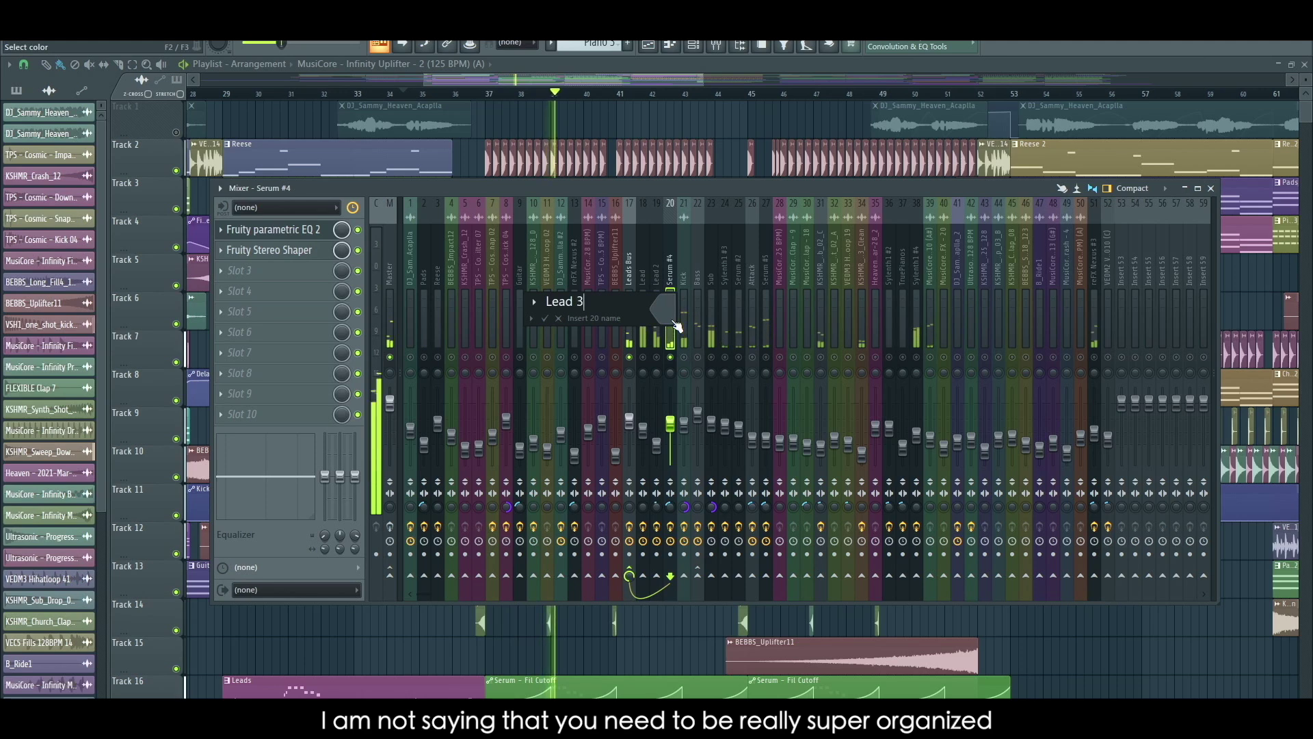
{"action": "key", "text": "Return"}
{"action": "right_click", "coordinate": [671, 357]}
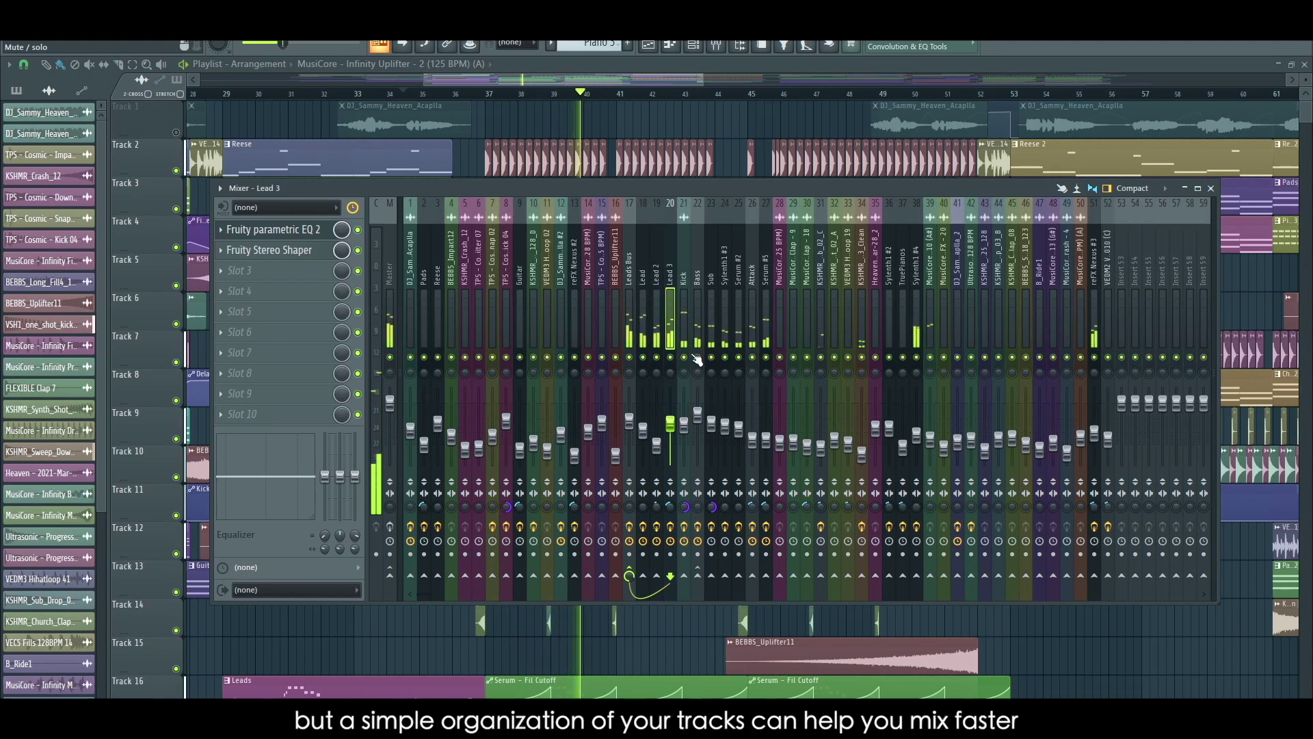
Rename mixer insert 24 as Mid Bass and open the name of the Serum #2 insert for editing
{"action": "left_click", "coordinate": [716, 325]}
{"action": "left_click", "coordinate": [728, 325]}
{"action": "key", "text": "F2"}
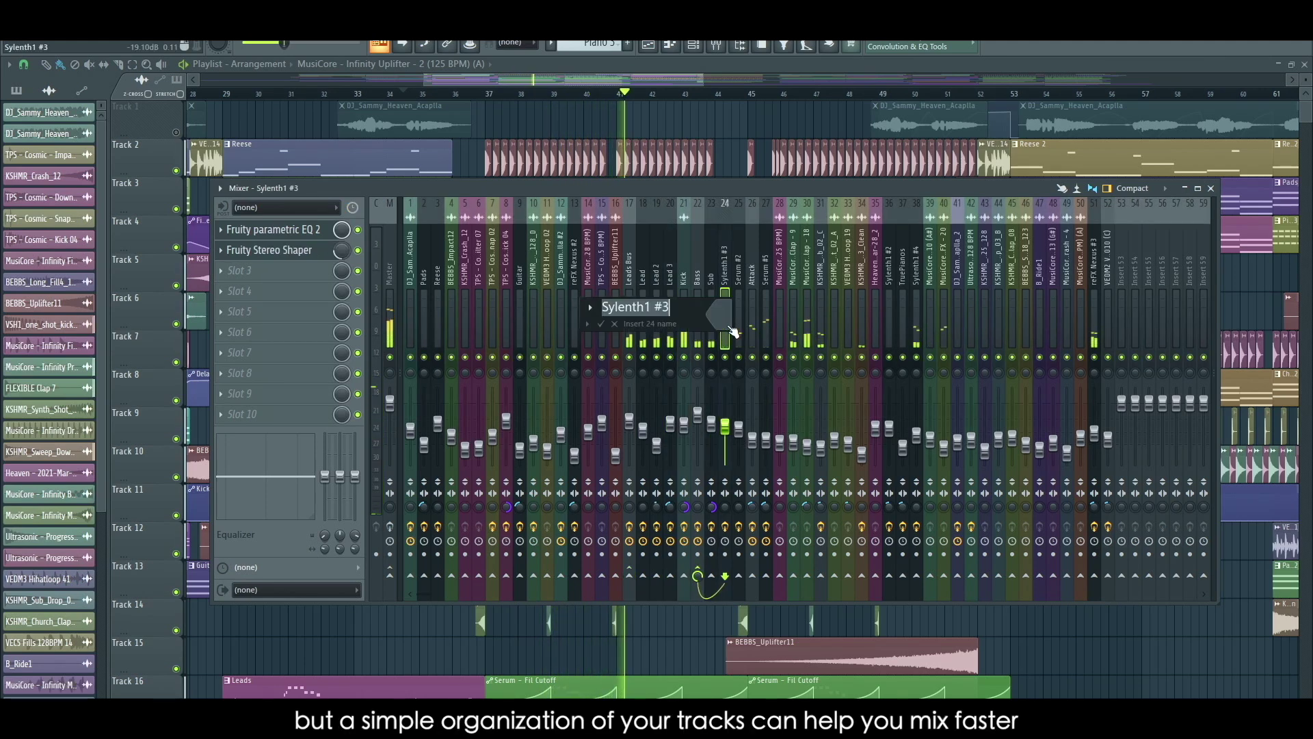
{"action": "type", "text": "Mid Bas"}
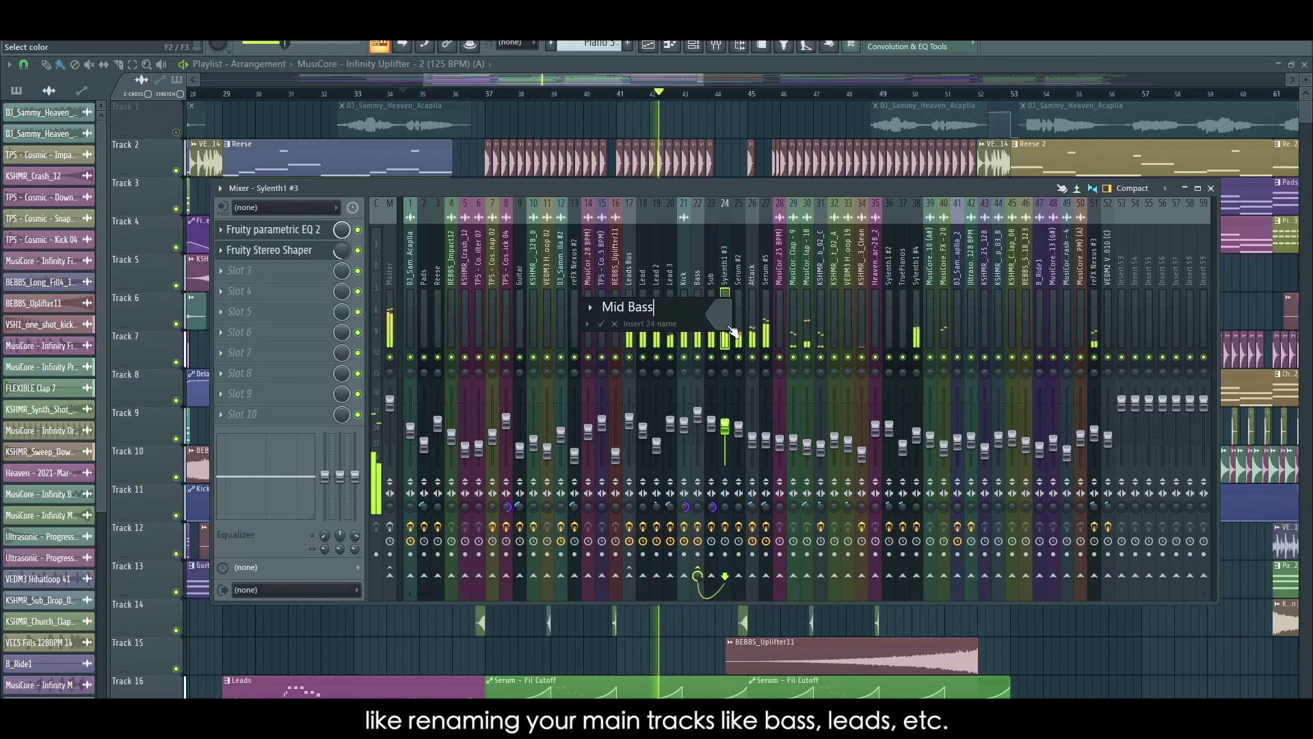
{"action": "type", "text": "s"}
{"action": "key", "text": "Return"}
{"action": "left_click", "coordinate": [737, 286]}
{"action": "key", "text": "F2"}
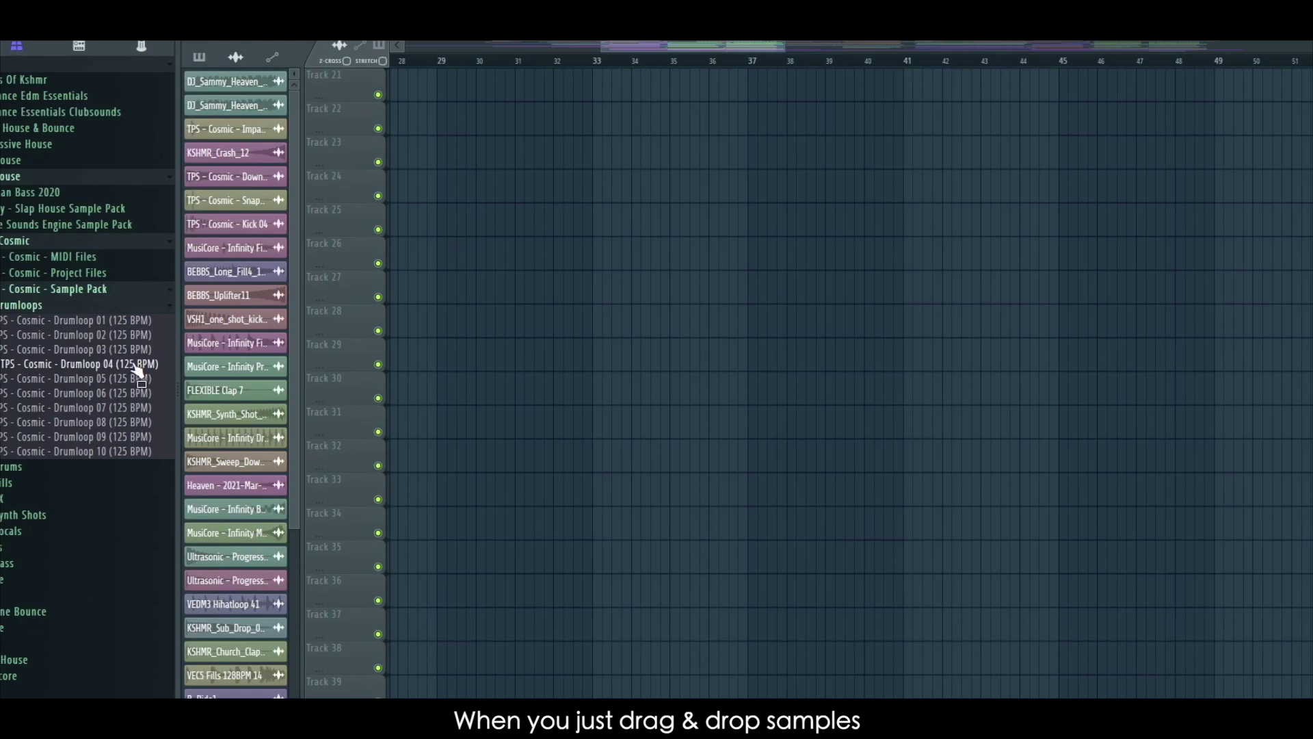
Place the TPS - Cosmic - Drumloop 04 (125 BPM) sample on Track 29 at bar 33 and lower its channel volume
{"action": "left_click_drag", "start_coordinate": [137, 370], "coordinate": [135, 378]}
{"action": "left_click_drag", "start_coordinate": [594, 359], "coordinate": [593, 358]}
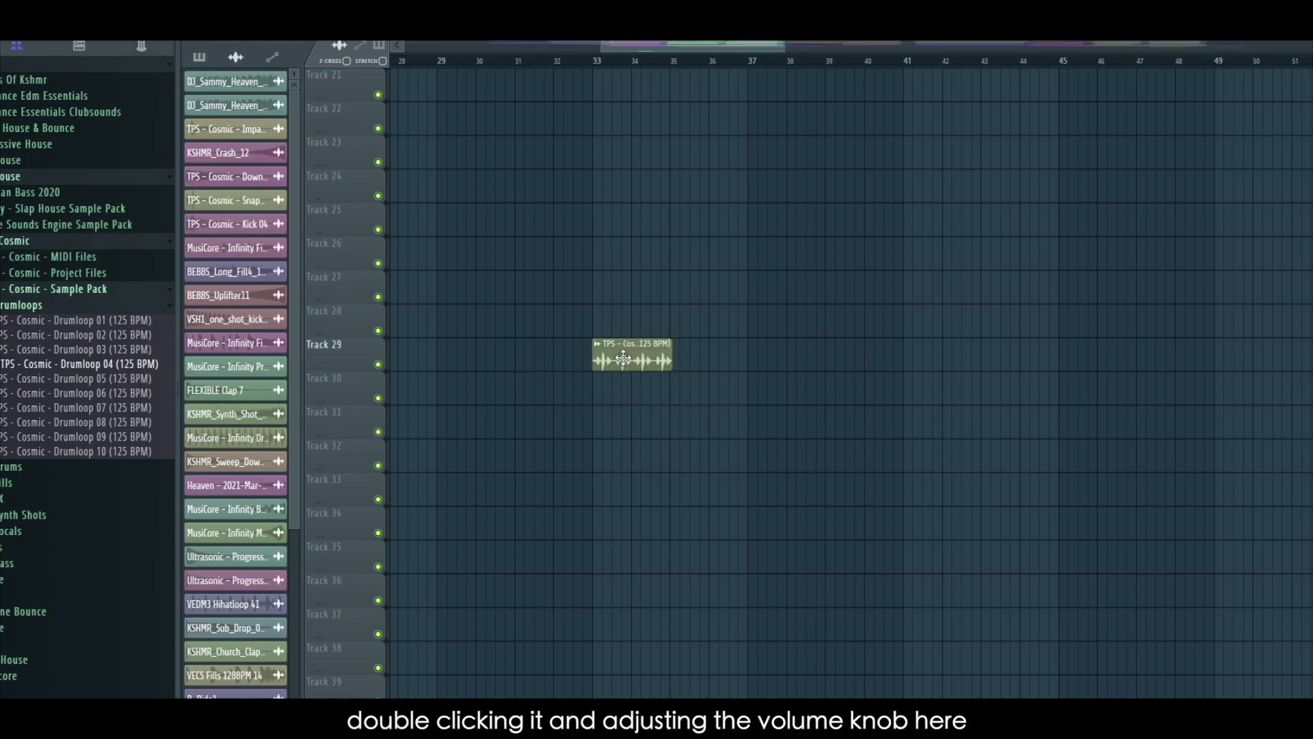
{"action": "double_click", "coordinate": [602, 356]}
{"action": "left_click_drag", "start_coordinate": [505, 123], "coordinate": [505, 134]}
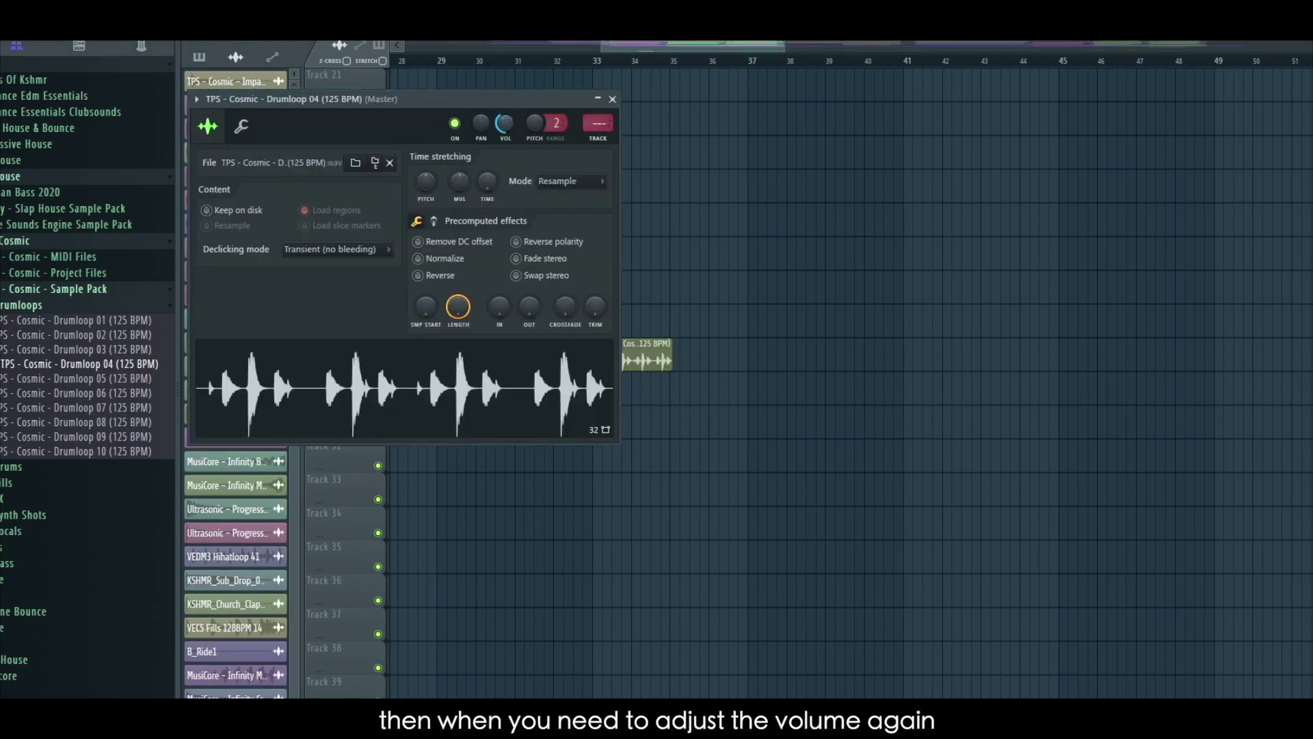
{"action": "left_click", "coordinate": [612, 99]}
Find the VSH1_one_shot_kick_feel sample on Track 2 of the playlist and lower its channel volume
{"action": "scroll", "coordinate": [891, 468], "scroll_direction": "up", "scroll_amount": 10}
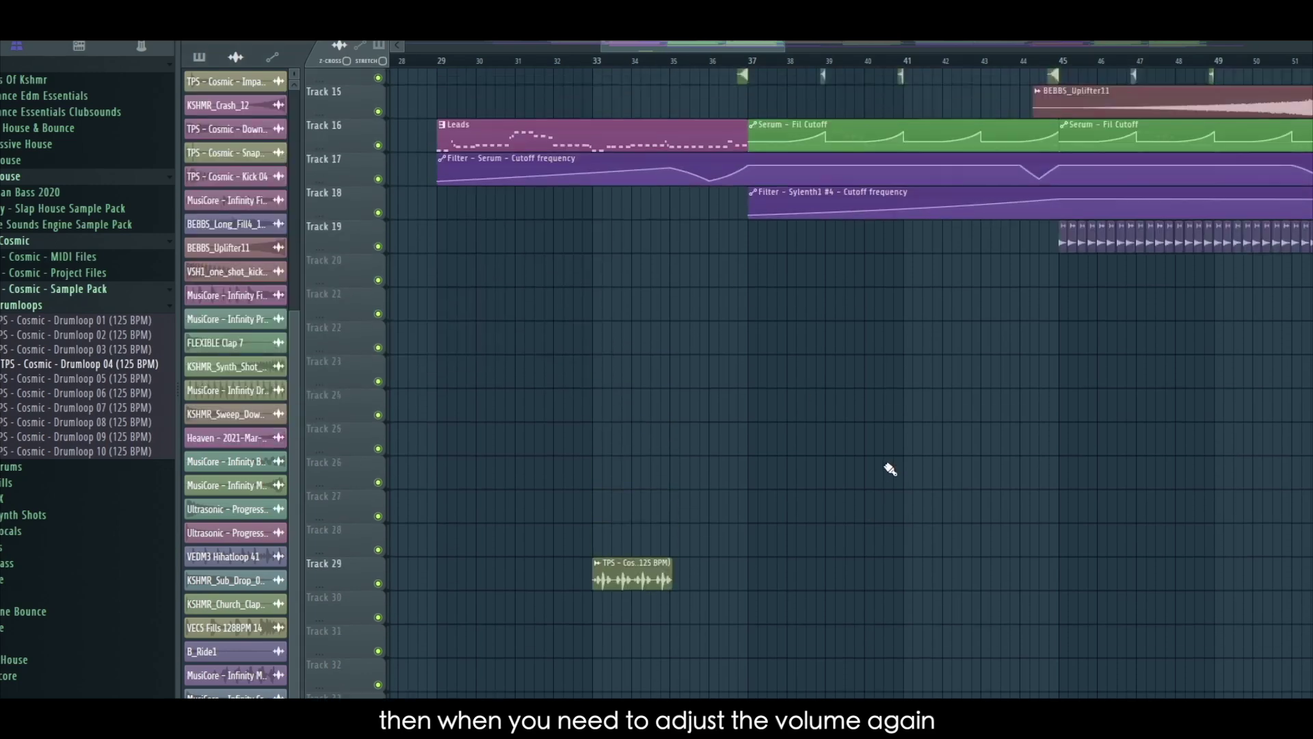
{"action": "scroll", "coordinate": [891, 472], "scroll_direction": "up", "scroll_amount": 1}
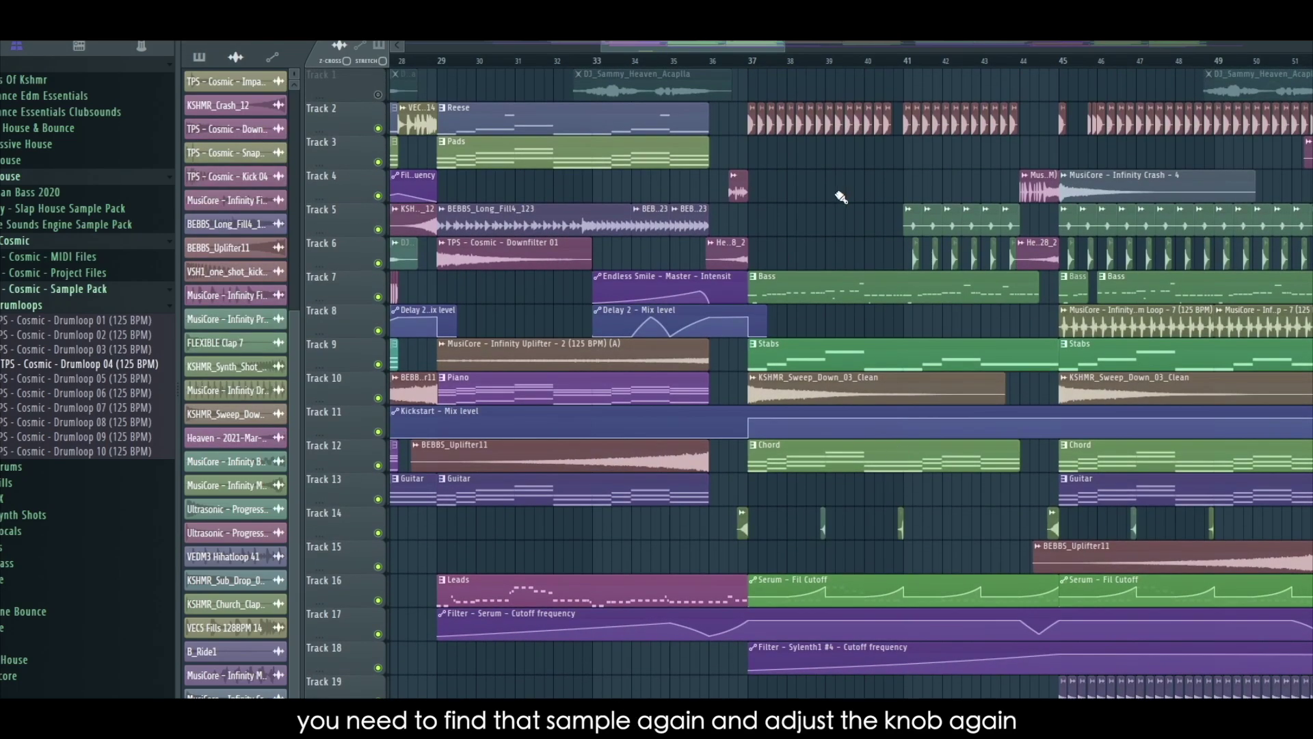
{"action": "double_click", "coordinate": [835, 128]}
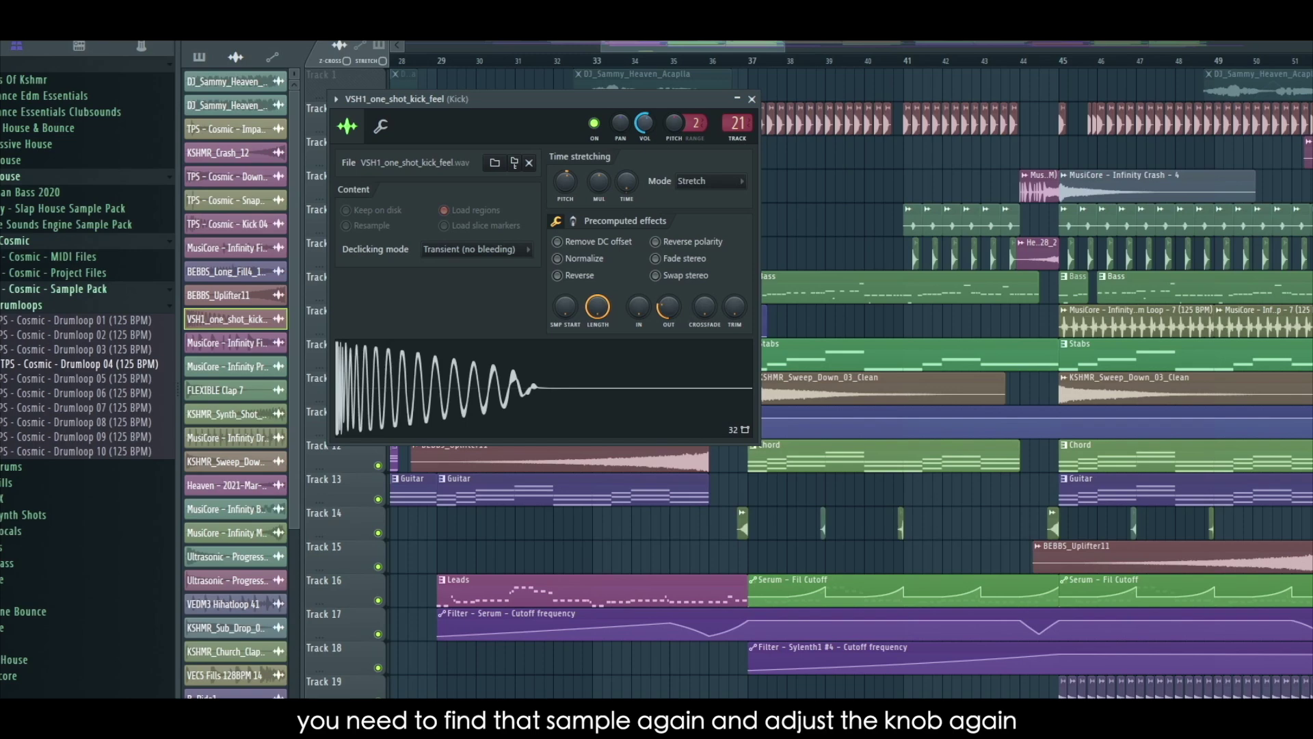
{"action": "left_click_drag", "start_coordinate": [644, 123], "coordinate": [644, 137]}
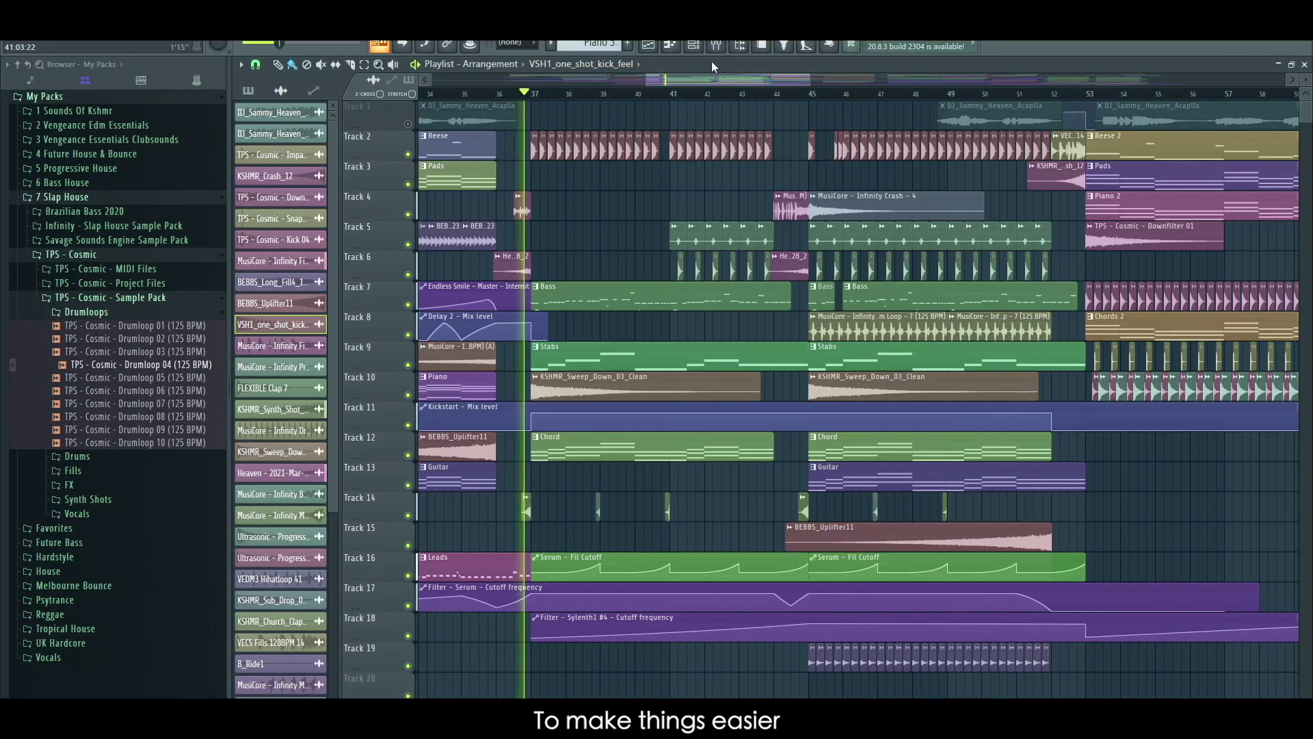
Show the mixer and adjust the Sub track's fader to about 72% (-6.6 dB)
{"action": "left_click", "coordinate": [716, 45]}
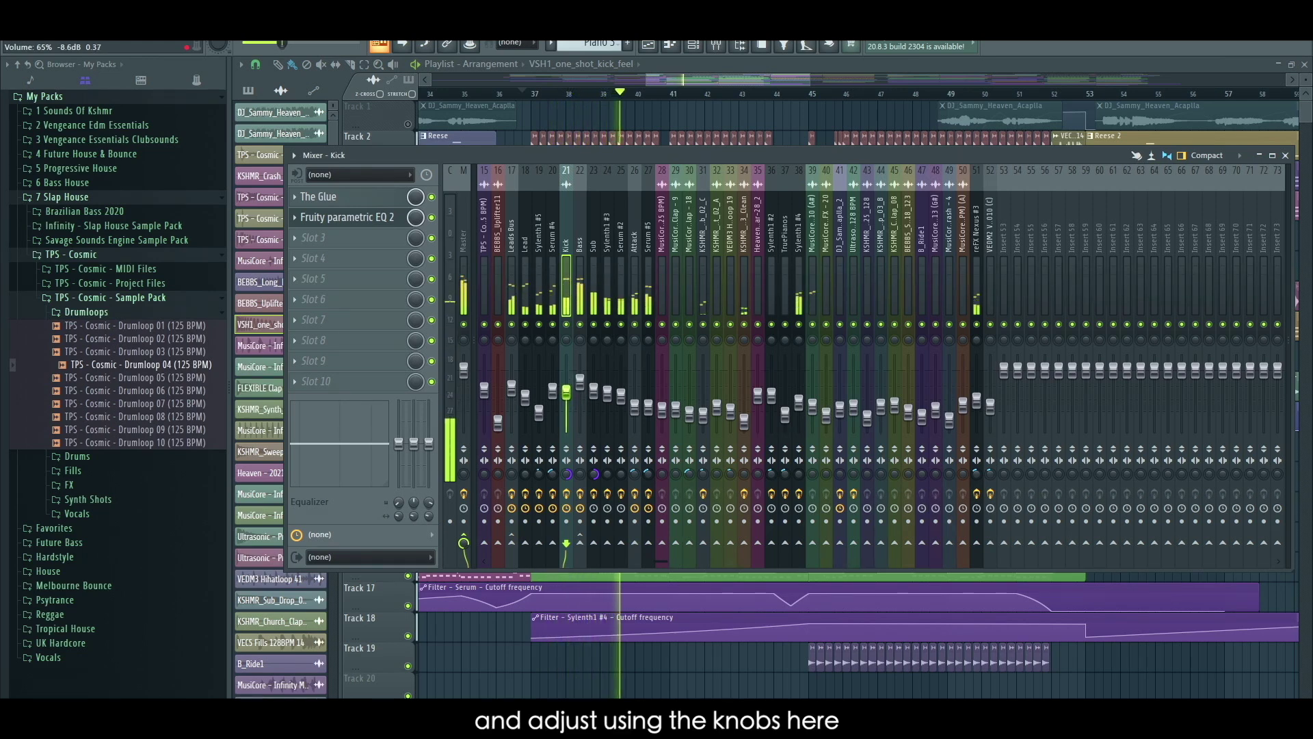
{"action": "left_click", "coordinate": [580, 382]}
{"action": "left_click", "coordinate": [608, 393]}
{"action": "left_click_drag", "start_coordinate": [594, 390], "coordinate": [593, 388]}
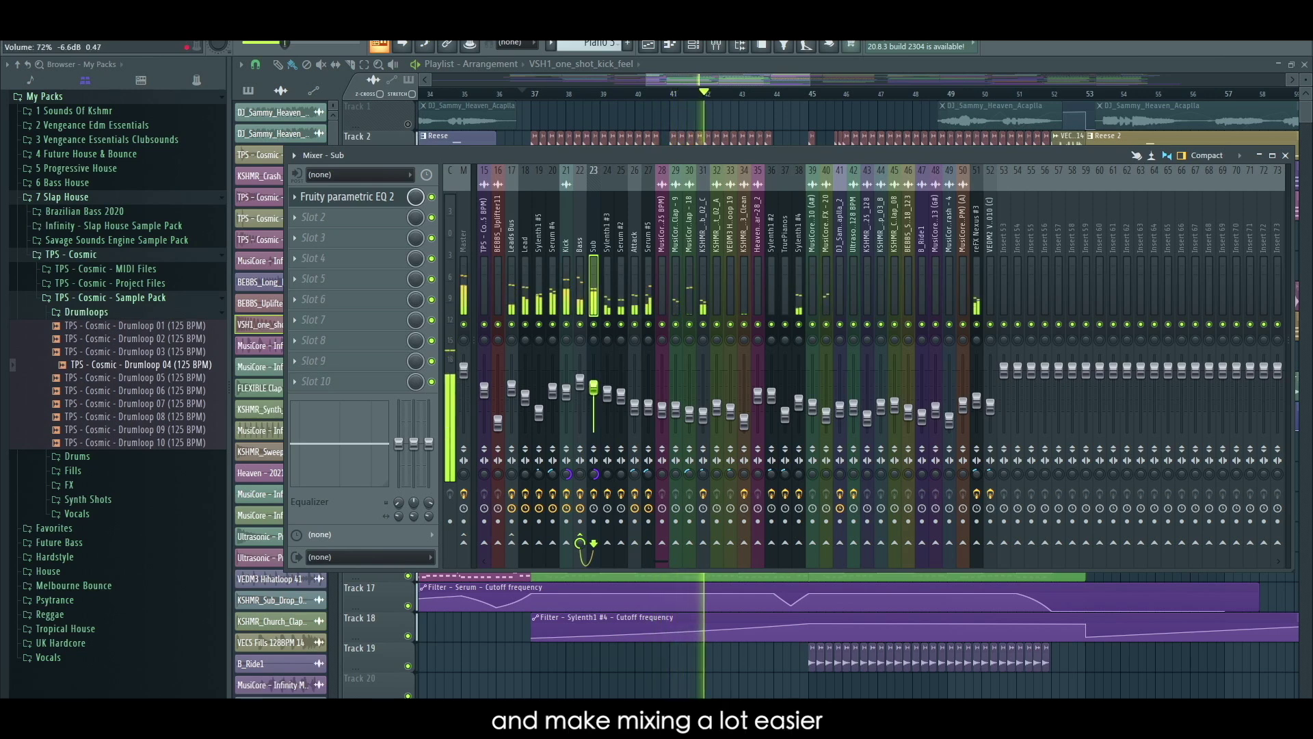
Lower the fader of the MusiCore - Infinity Pre-Shifted Clap - 9 mixer track to about 37% (-16.8 dB)
{"action": "left_click", "coordinate": [703, 281]}
{"action": "left_click", "coordinate": [688, 325]}
{"action": "left_click_drag", "start_coordinate": [676, 407], "coordinate": [676, 409]}
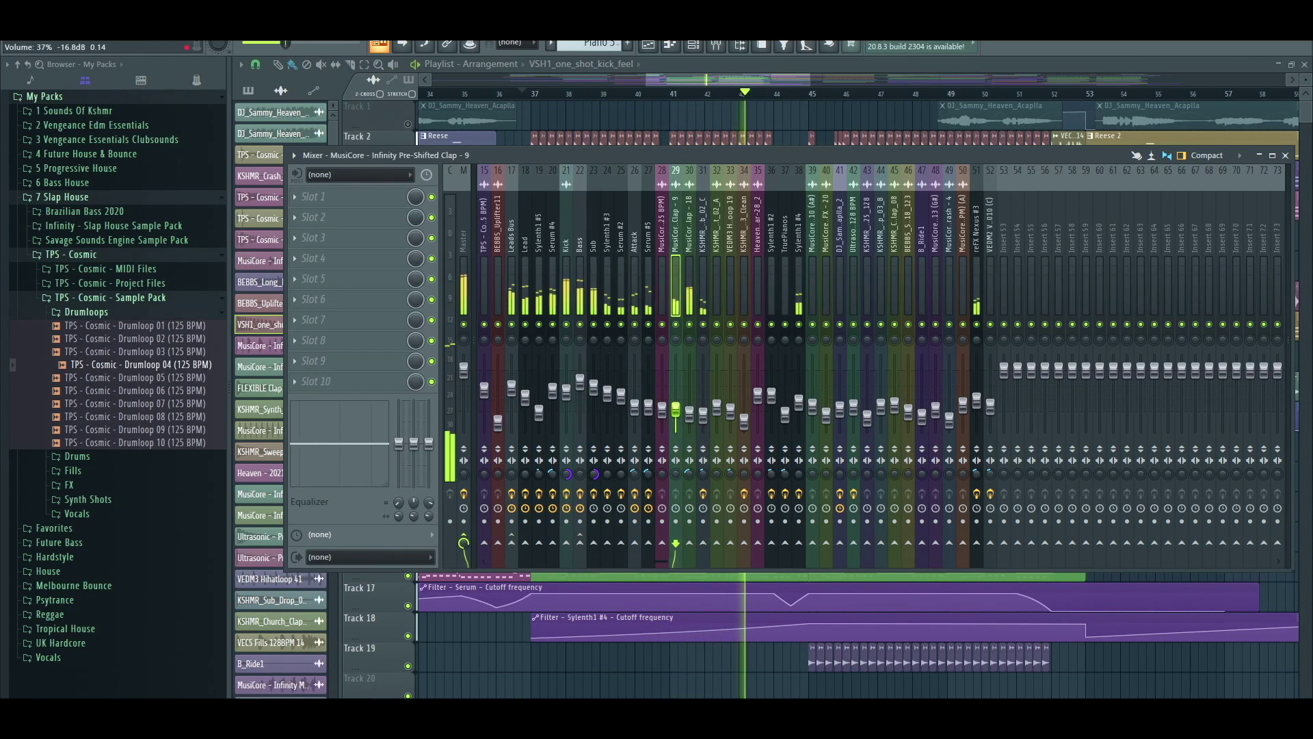
{"action": "left_click", "coordinate": [705, 273]}
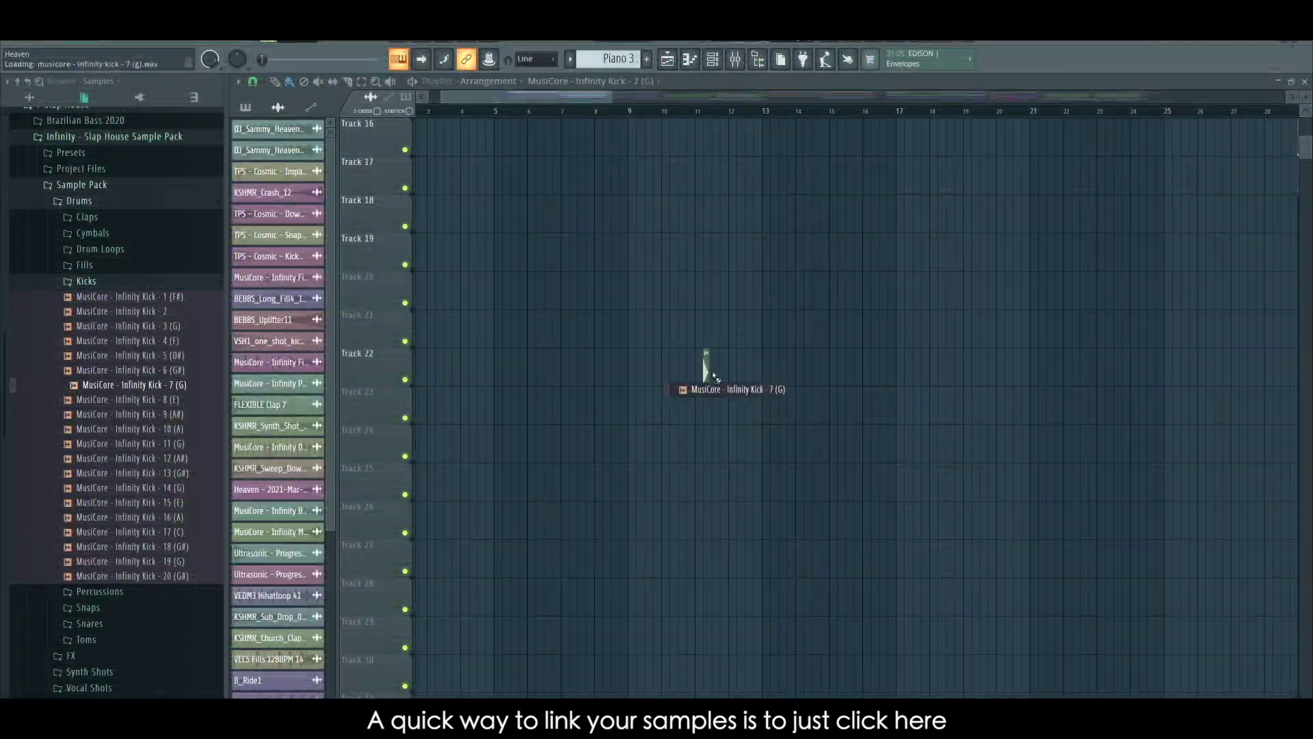
Link the MusiCore - Infinity Kick - 7 (G) sample on Track 22 to a mixer track
{"action": "double_click", "coordinate": [707, 374]}
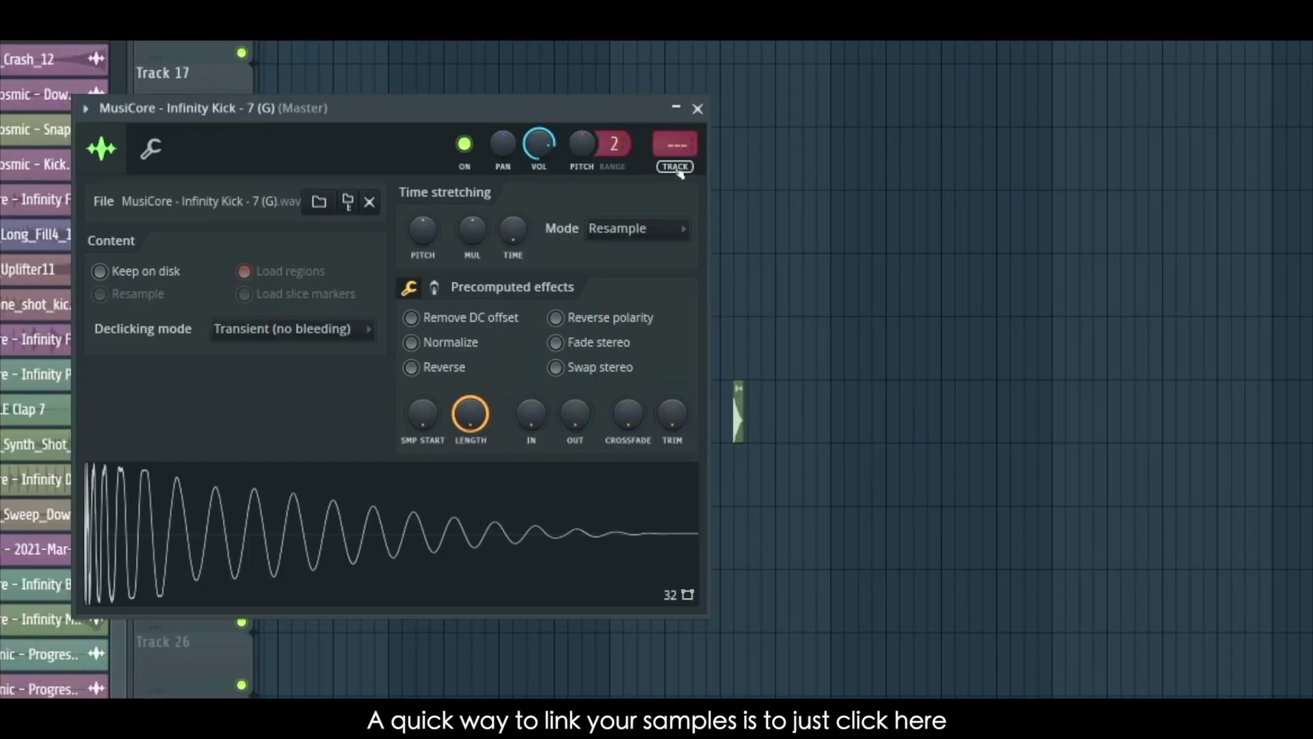
{"action": "left_click", "coordinate": [672, 217]}
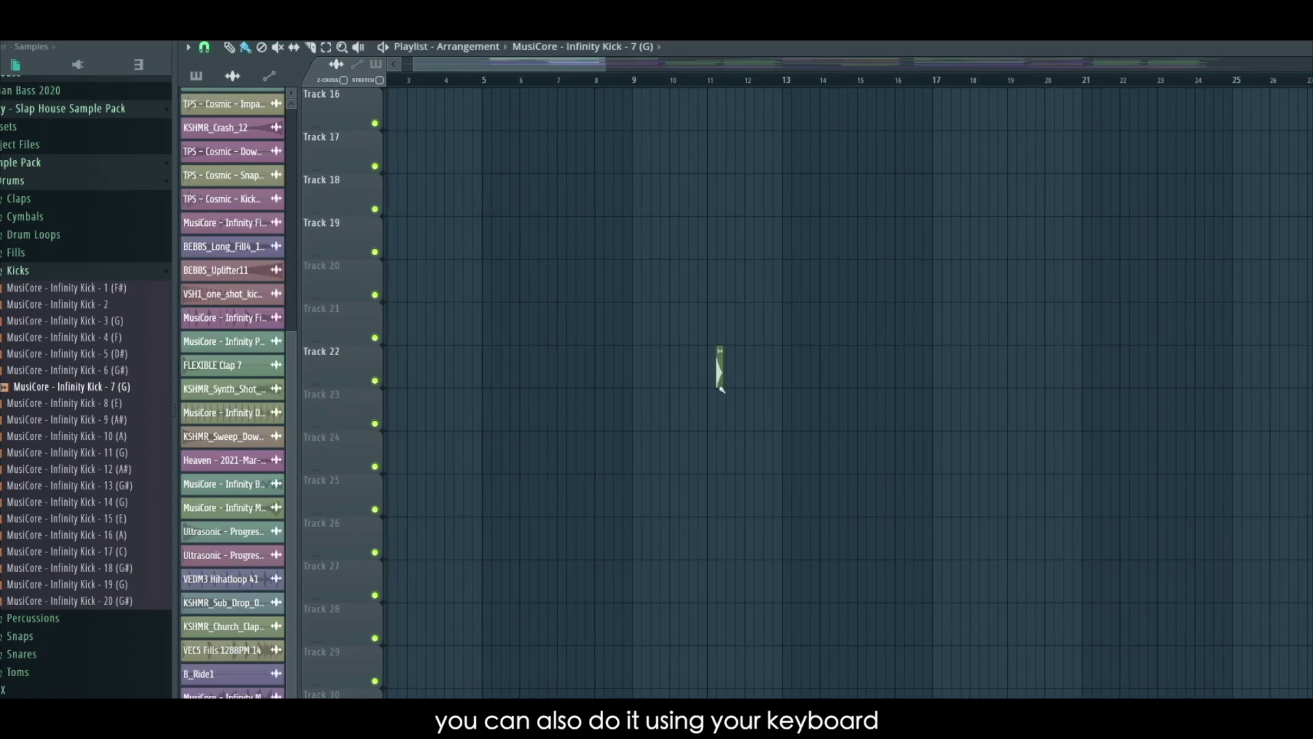
{"action": "double_click", "coordinate": [704, 366]}
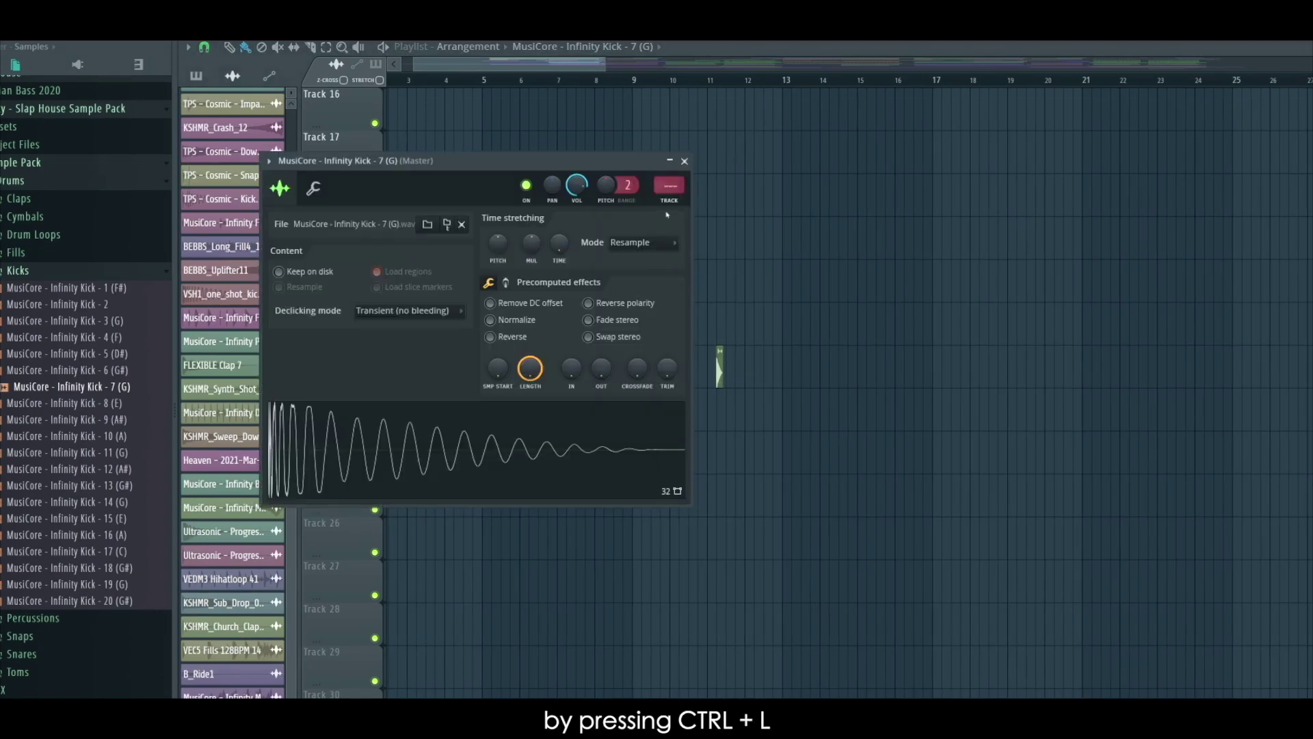
{"action": "key", "text": "ctrl+l"}
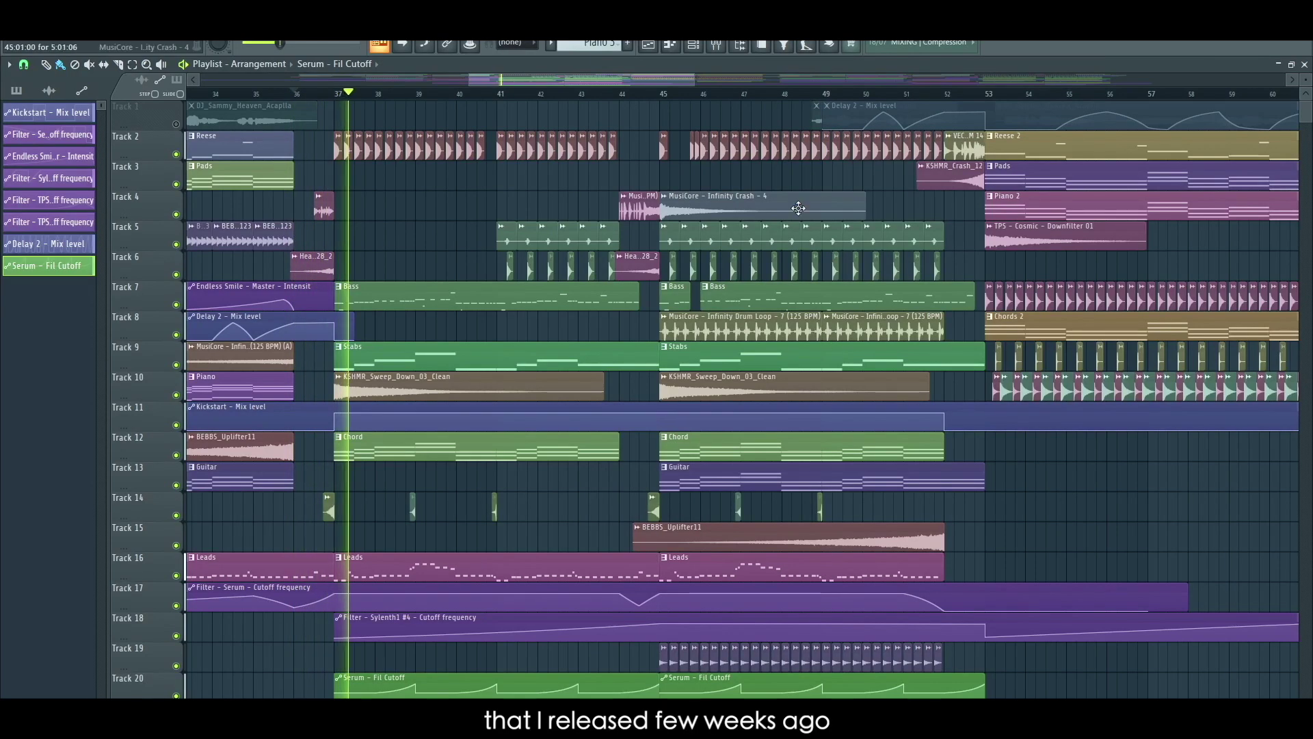
Show the mixer and inspect the reFX Nexus #3, VEDM2 Vocal Cut 010 (C) and Master tracks
{"action": "left_click", "coordinate": [716, 44]}
{"action": "left_click", "coordinate": [1053, 272]}
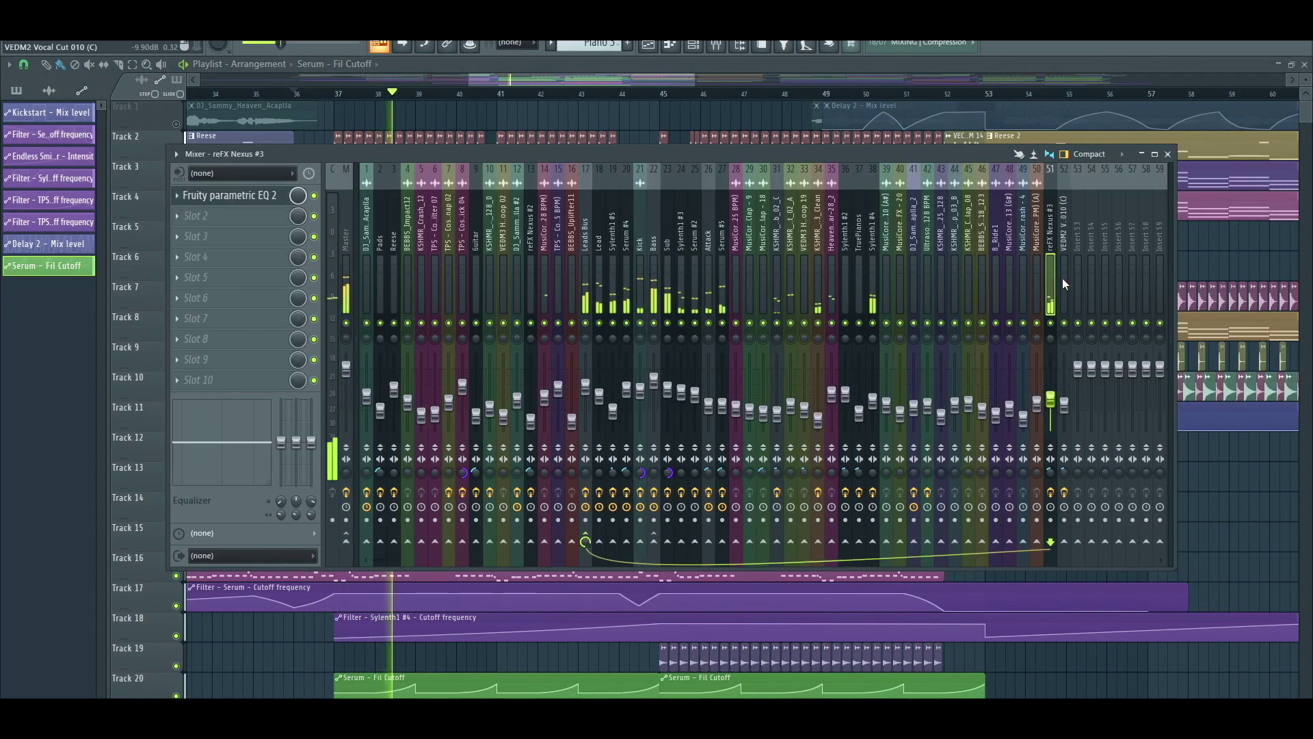
{"action": "left_click", "coordinate": [1060, 280]}
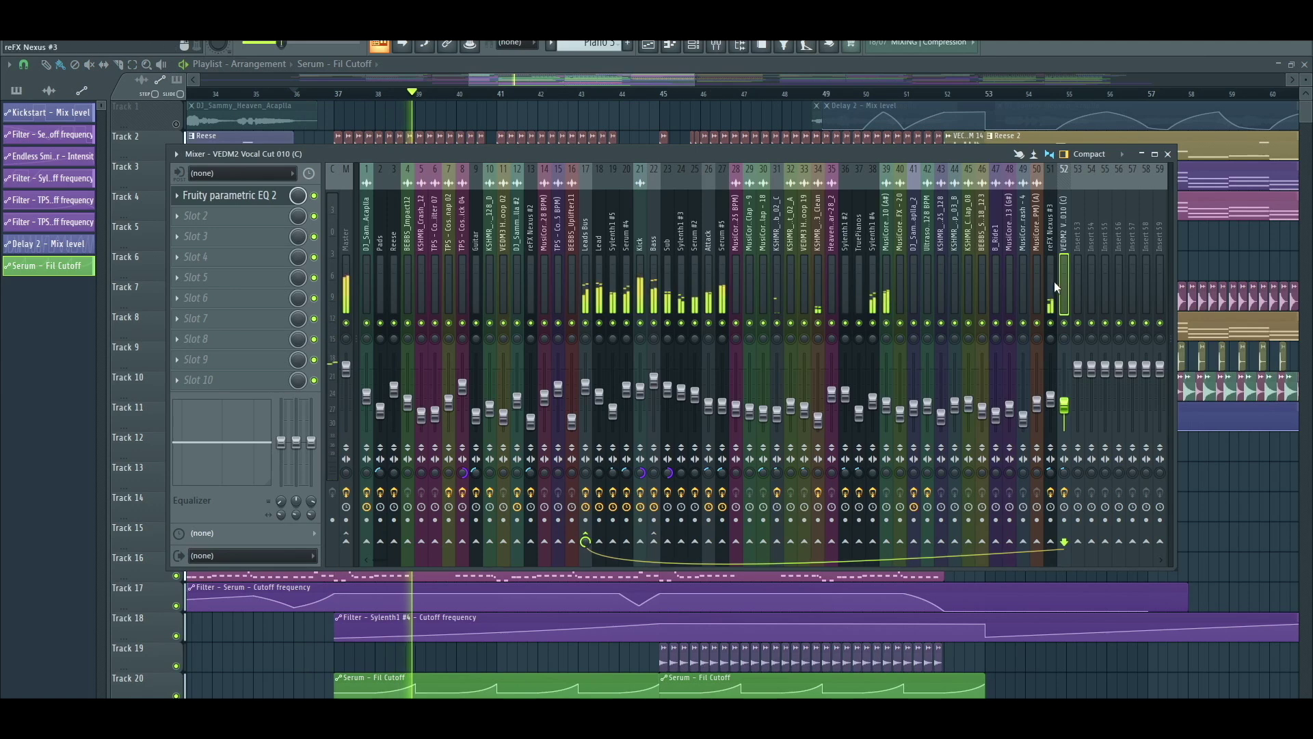
{"action": "left_click", "coordinate": [345, 281]}
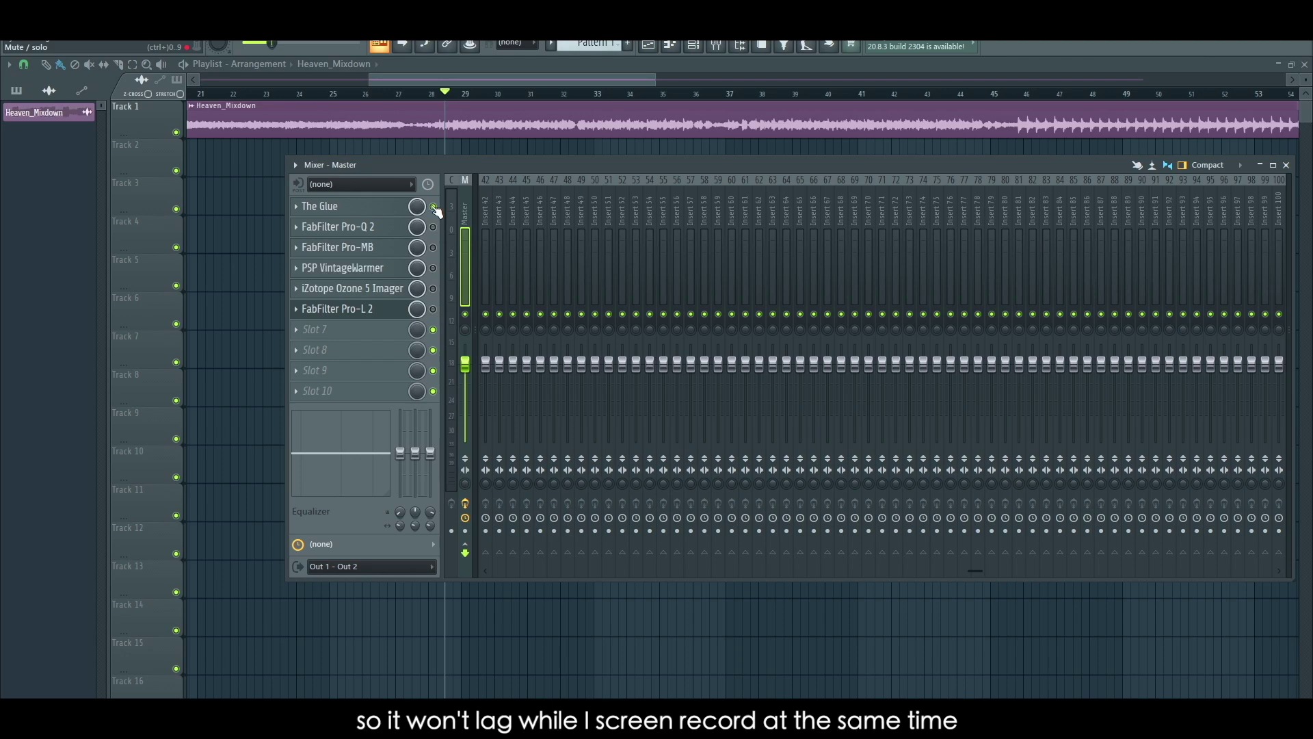
Enable The Glue compressor on the Master track and adjust its attack while the mixdown plays
{"action": "left_click", "coordinate": [405, 206]}
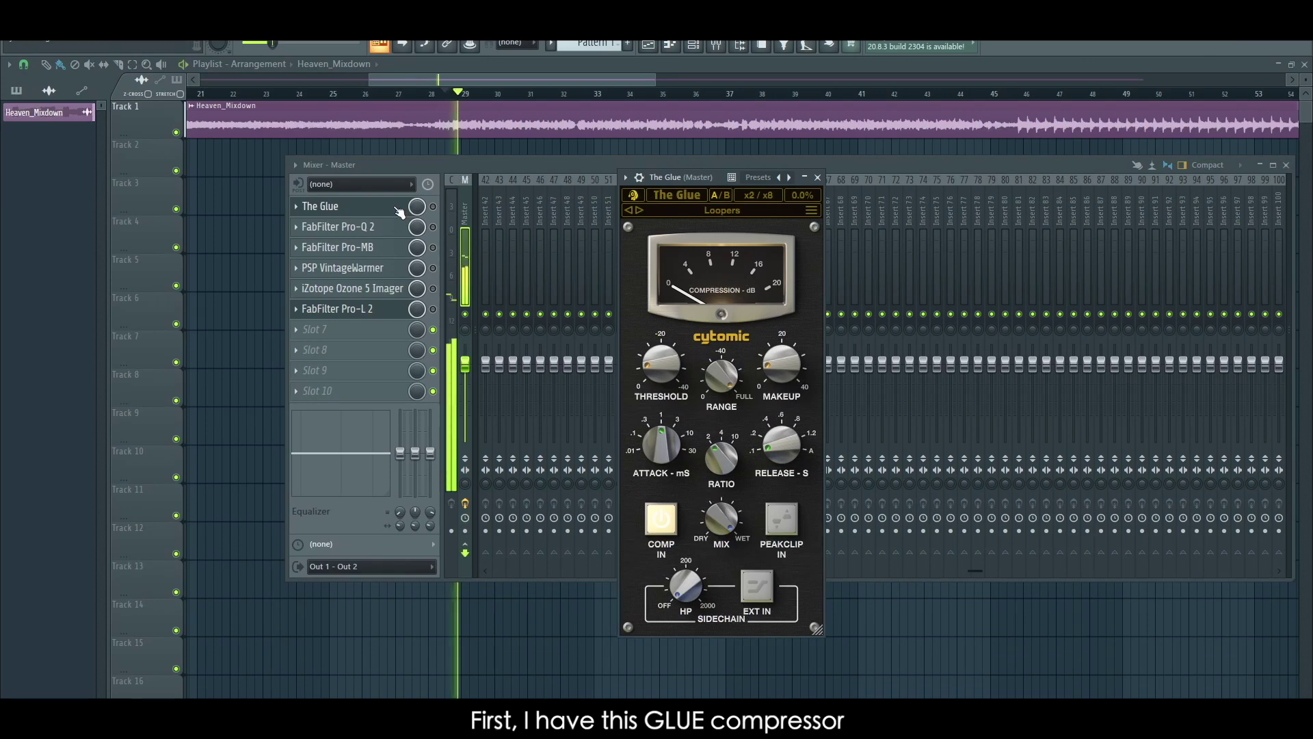
{"action": "left_click", "coordinate": [434, 207]}
{"action": "left_click", "coordinate": [382, 210]}
{"action": "left_click", "coordinate": [381, 211]}
{"action": "mouse_move", "coordinate": [652, 351]}
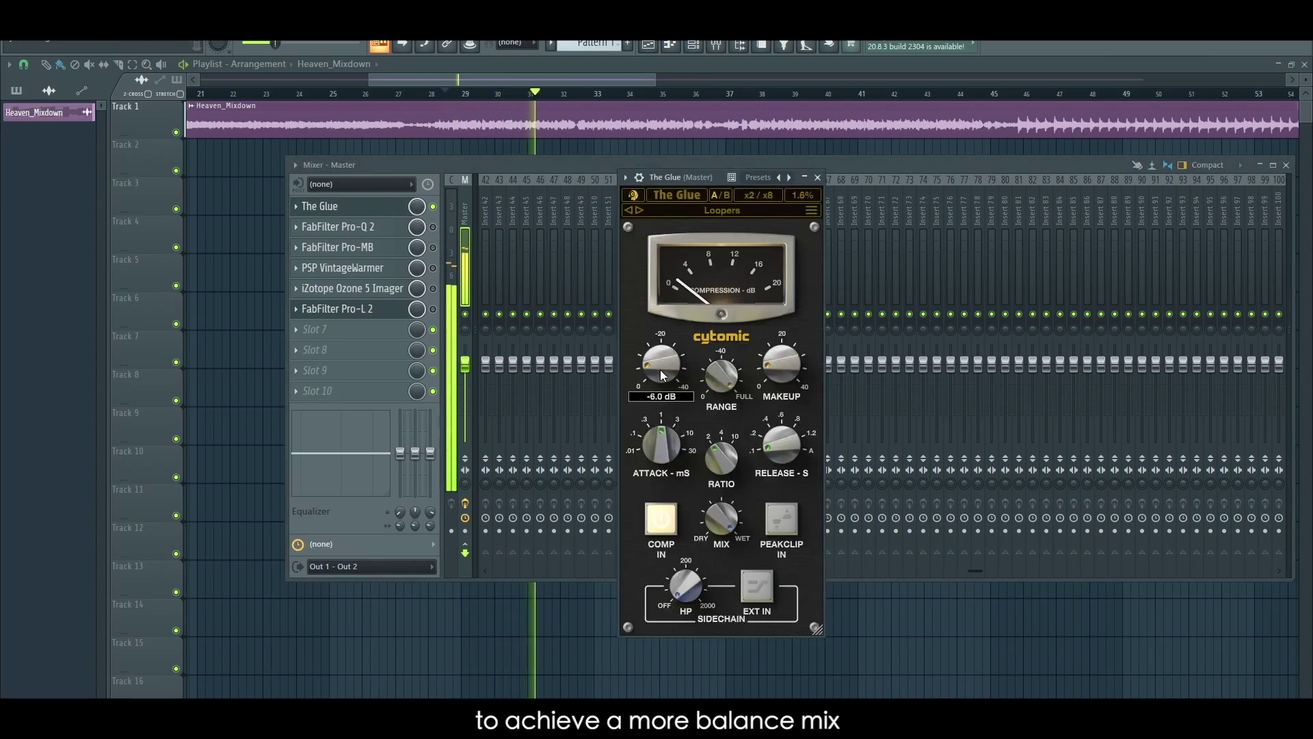
{"action": "mouse_move", "coordinate": [780, 376]}
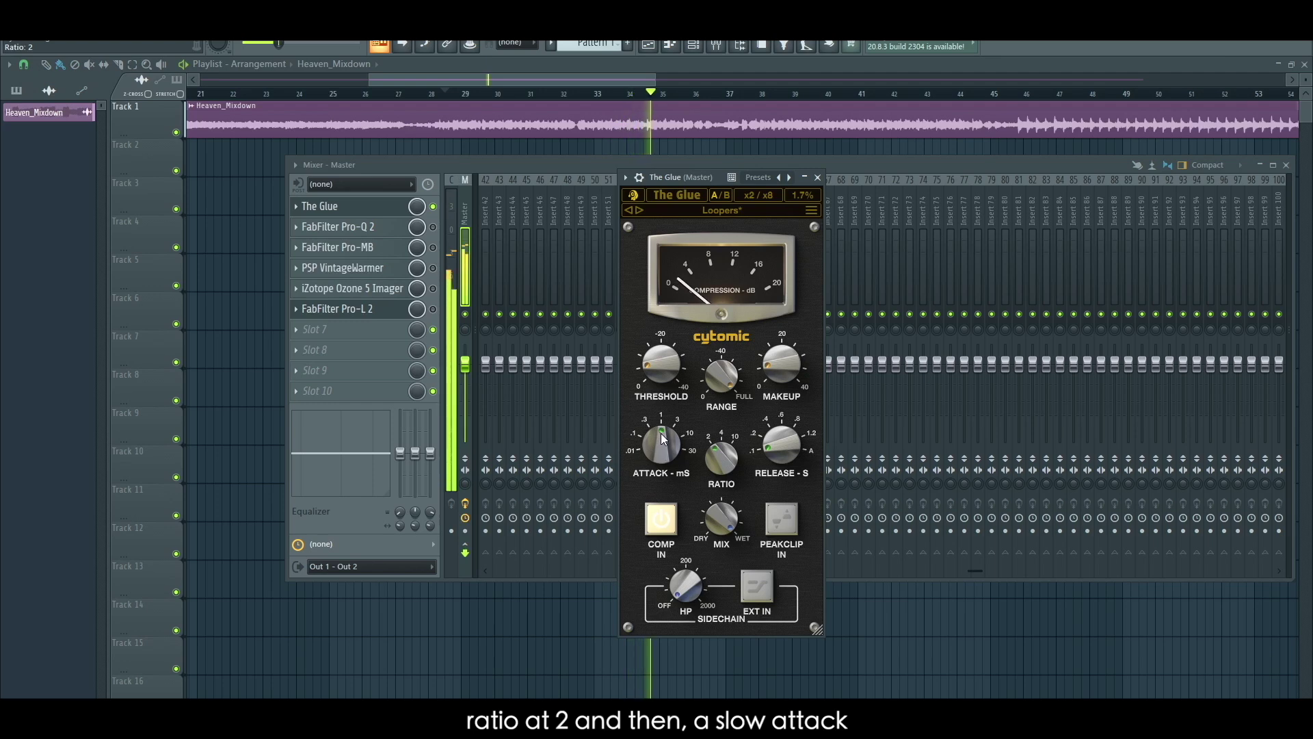
{"action": "mouse_move", "coordinate": [669, 436]}
{"action": "left_mouse_down"}
{"action": "mouse_move", "coordinate": [669, 425]}
{"action": "mouse_move", "coordinate": [665, 449]}
{"action": "left_mouse_up"}
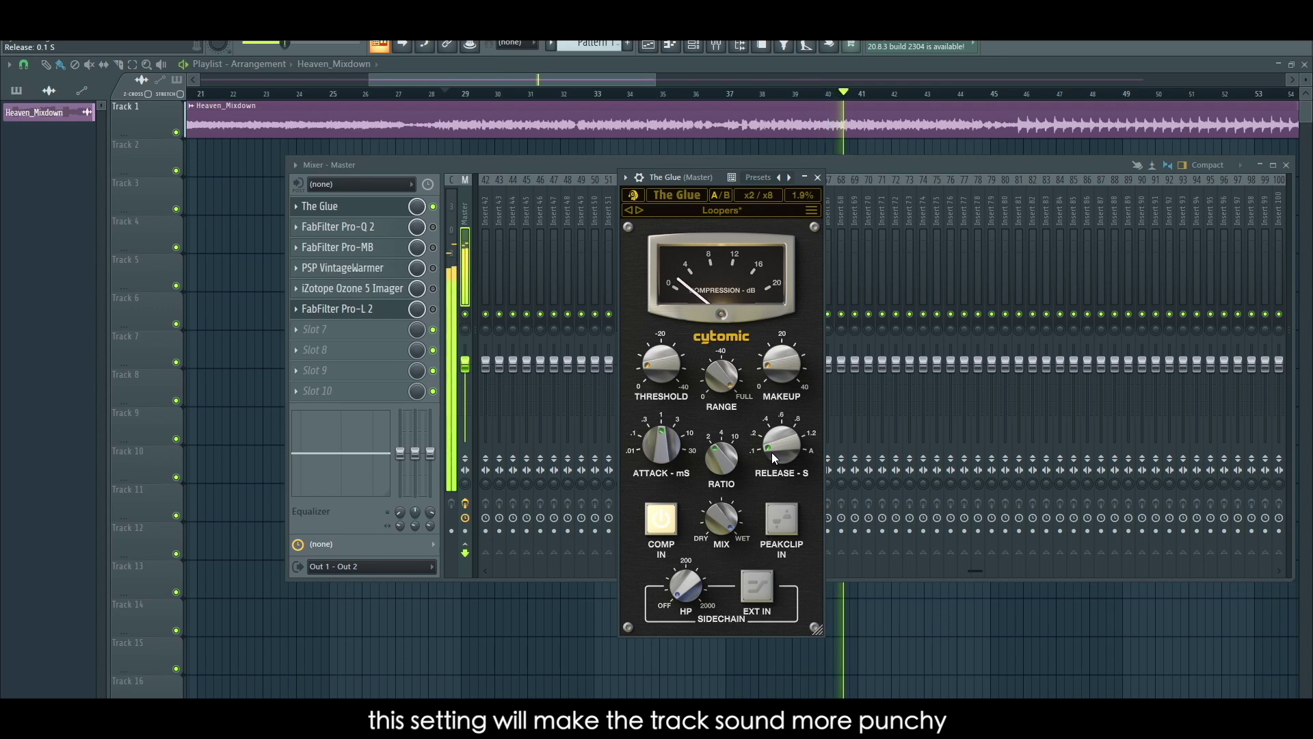
{"action": "key", "text": "space"}
Enable FabFilter Pro-Q 2 on the Master track and set its high-shelf boost to about +1.14 dB at 4179 Hz
{"action": "left_click", "coordinate": [433, 227]}
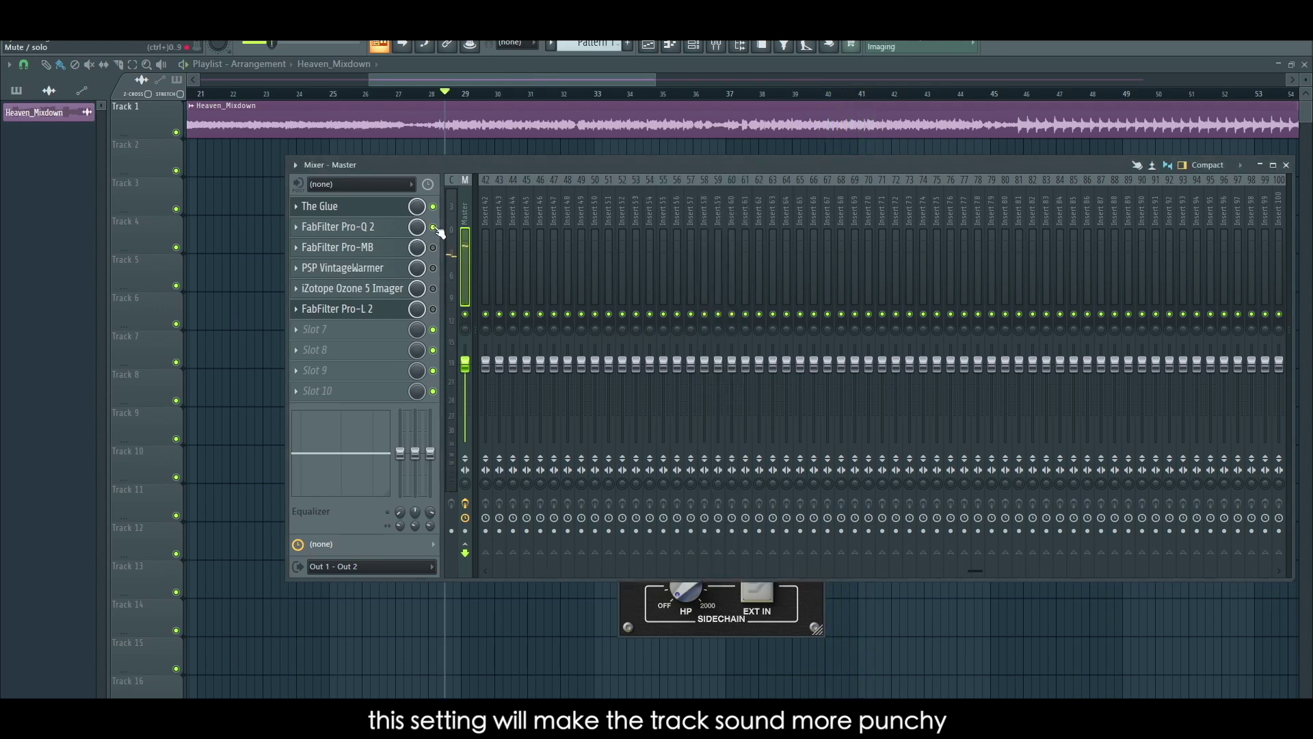
{"action": "key", "text": "space"}
{"action": "left_click", "coordinate": [395, 230]}
{"action": "left_click_drag", "start_coordinate": [458, 180], "coordinate": [791, 216]}
{"action": "mouse_move", "coordinate": [896, 322]}
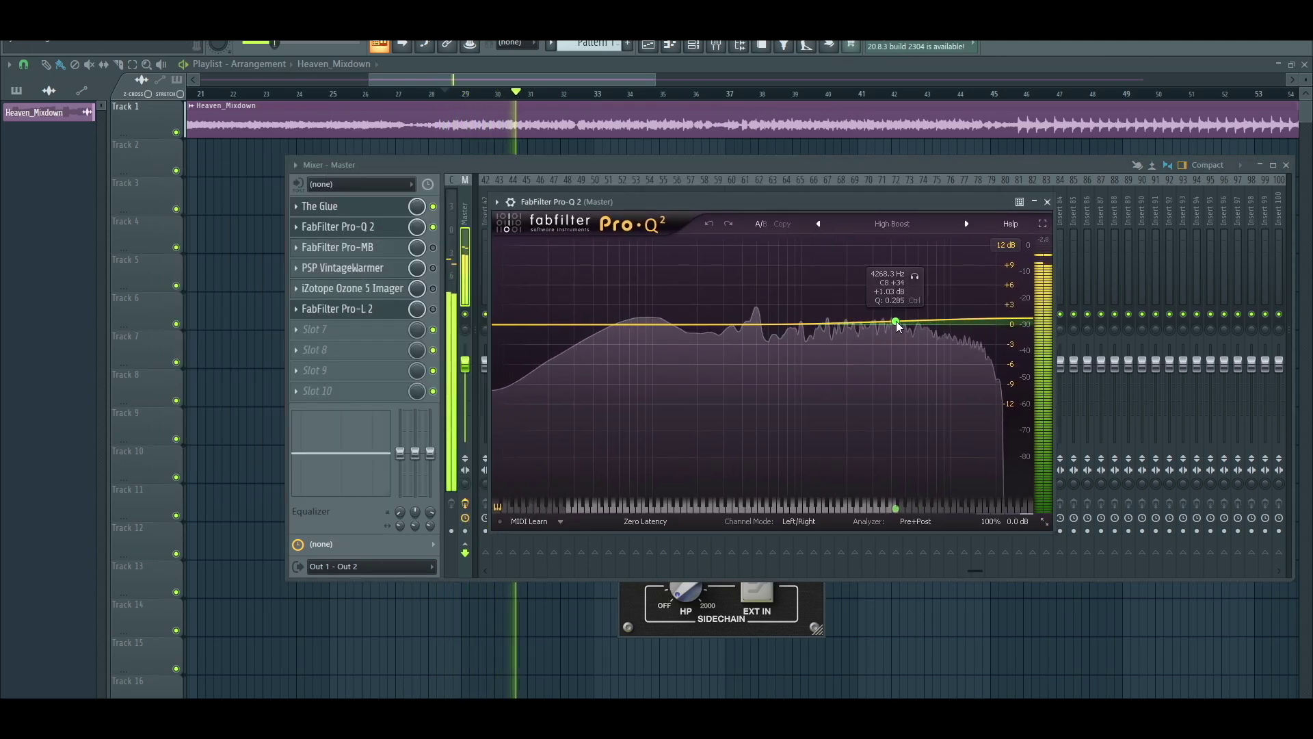
{"action": "left_click", "coordinate": [896, 322]}
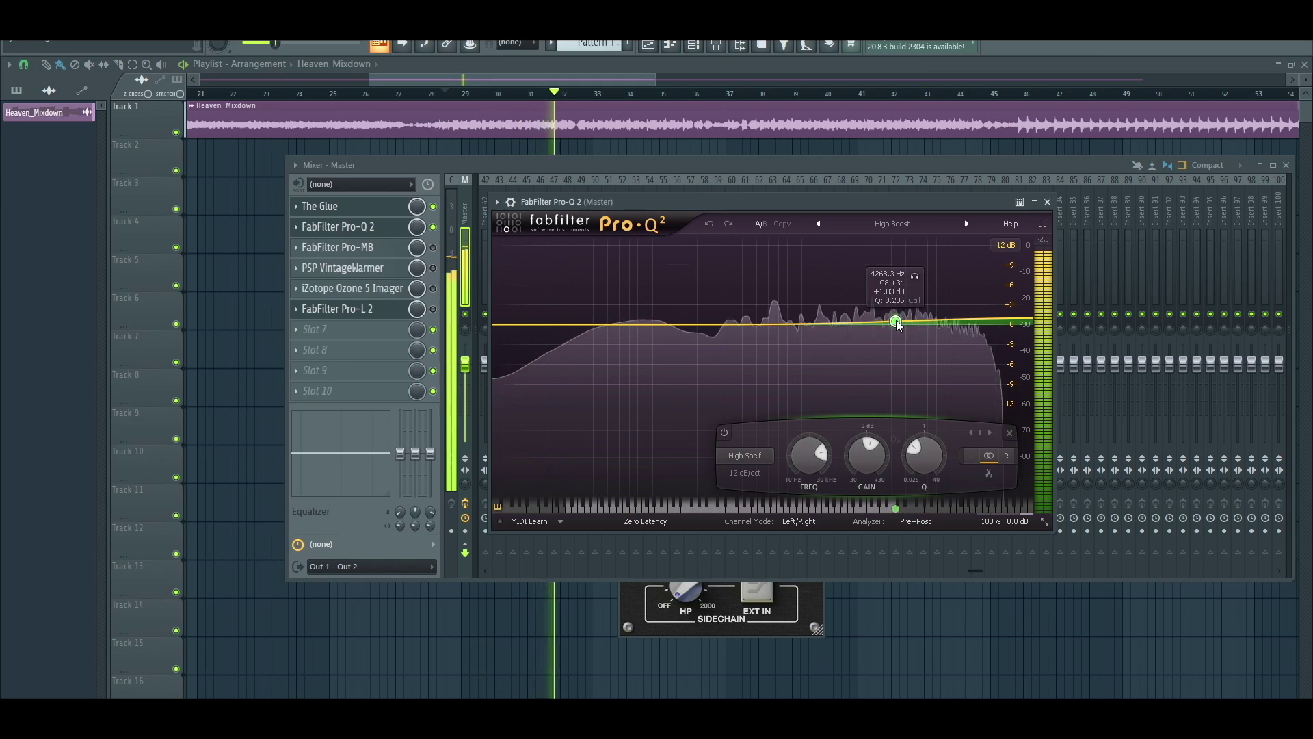
{"action": "left_click_drag", "start_coordinate": [896, 322], "coordinate": [894, 321]}
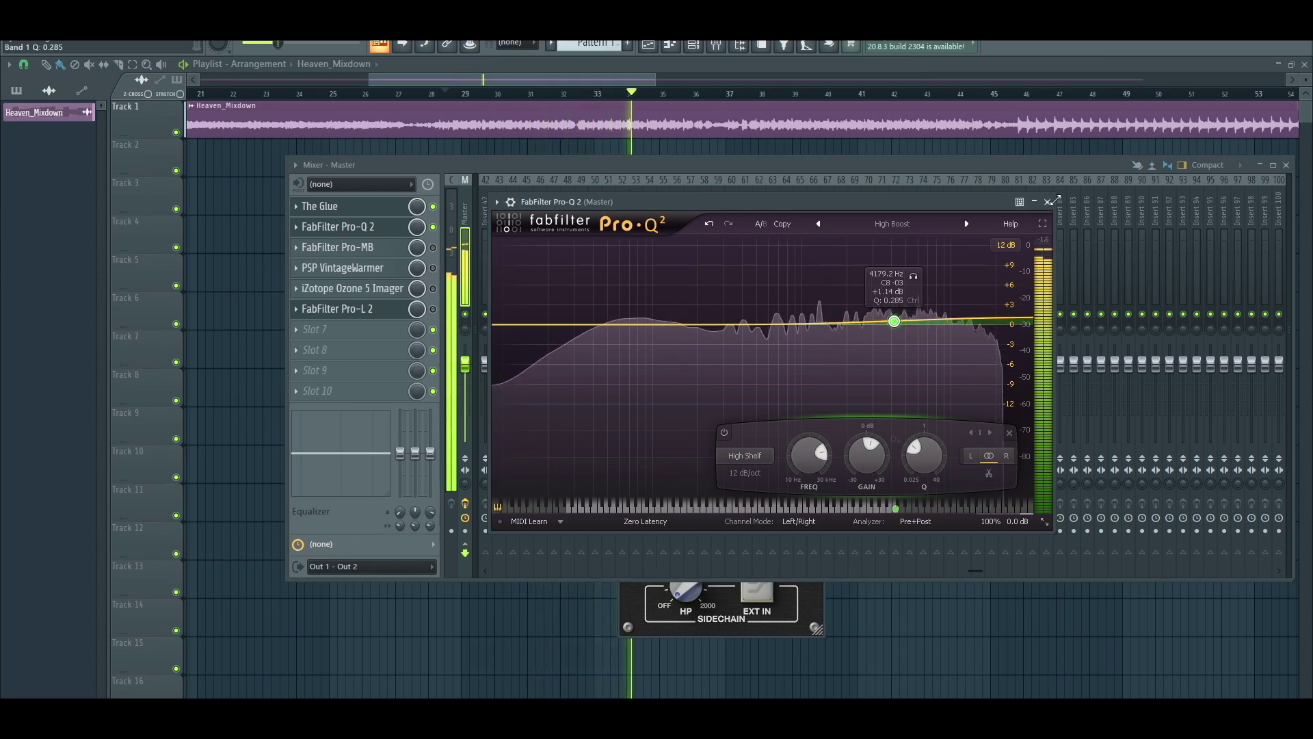
{"action": "left_click", "coordinate": [1047, 202]}
{"action": "key", "text": "space"}
Apply the Mastering preset Tighter Lows - Zwd in FabFilter Pro-MB on the Master track during playback
{"action": "key", "text": "space"}
{"action": "left_click", "coordinate": [395, 248]}
{"action": "left_click_drag", "start_coordinate": [565, 186], "coordinate": [841, 206]}
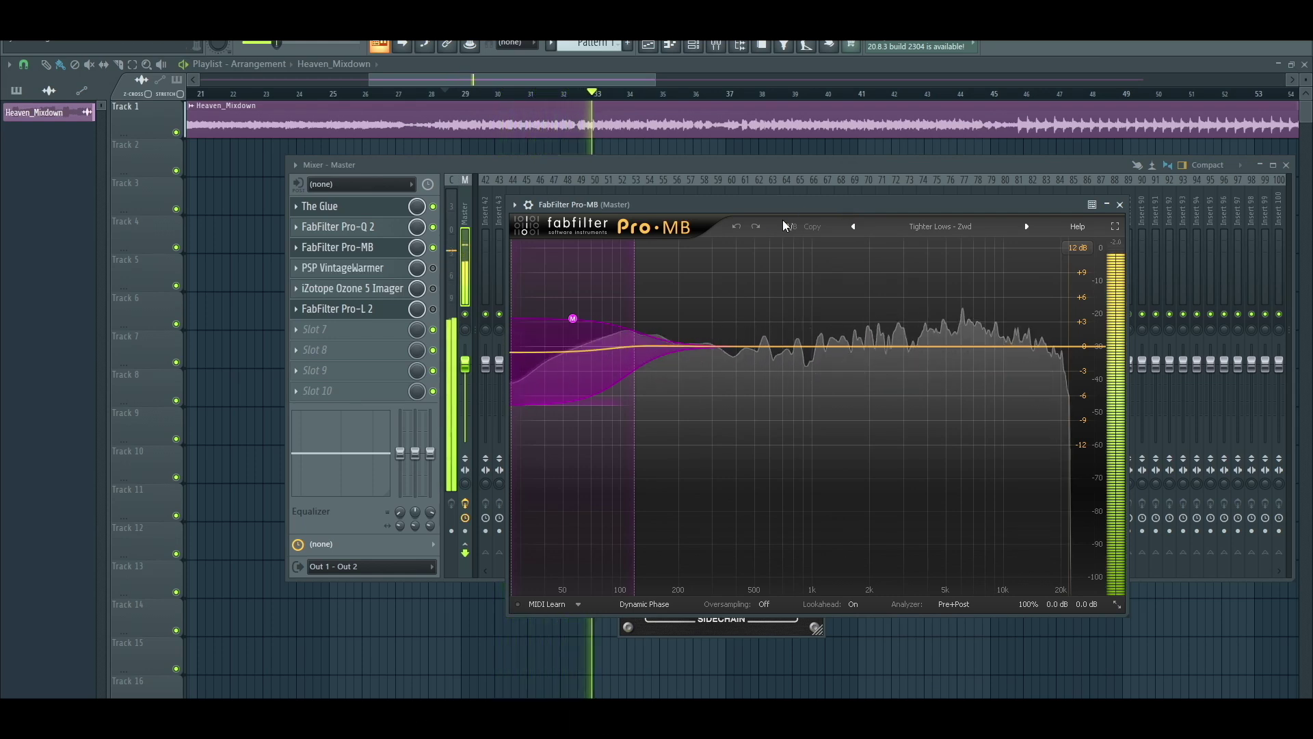
{"action": "left_click", "coordinate": [961, 226]}
{"action": "mouse_move", "coordinate": [953, 335]}
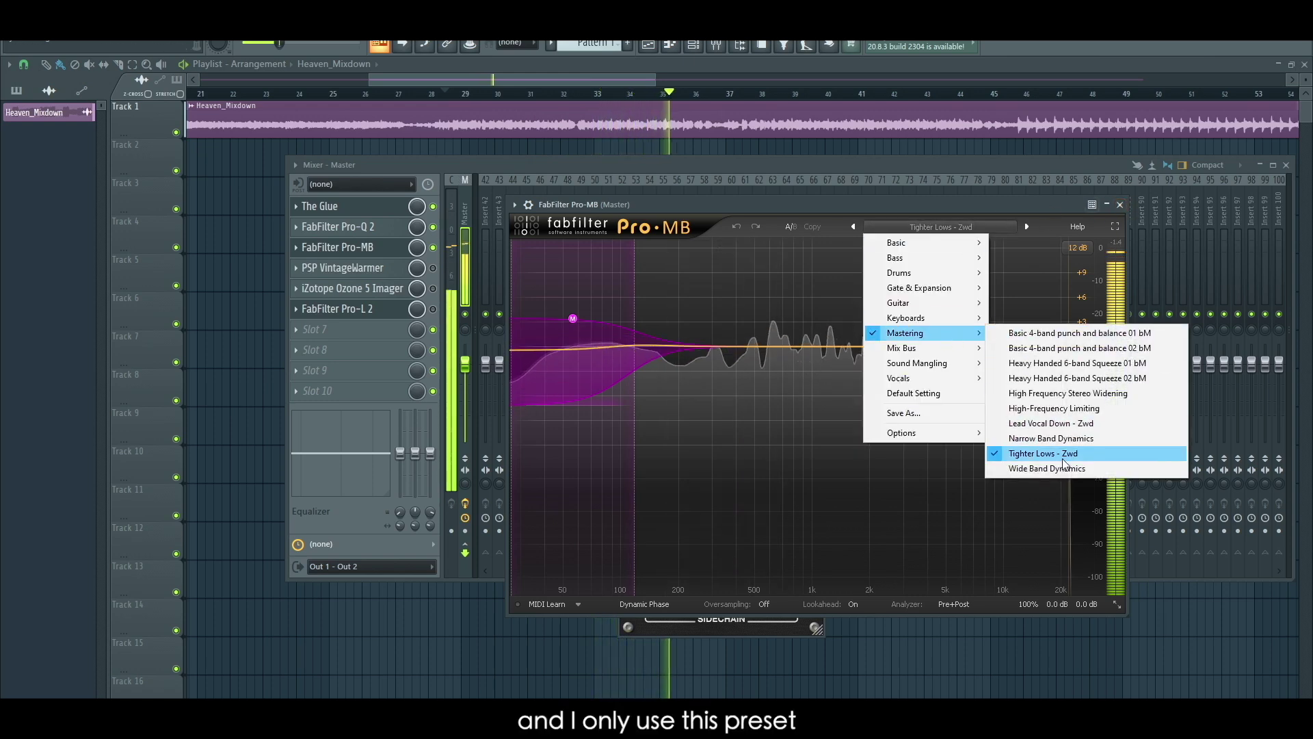
{"action": "left_click", "coordinate": [1032, 454]}
{"action": "left_click", "coordinate": [1121, 205]}
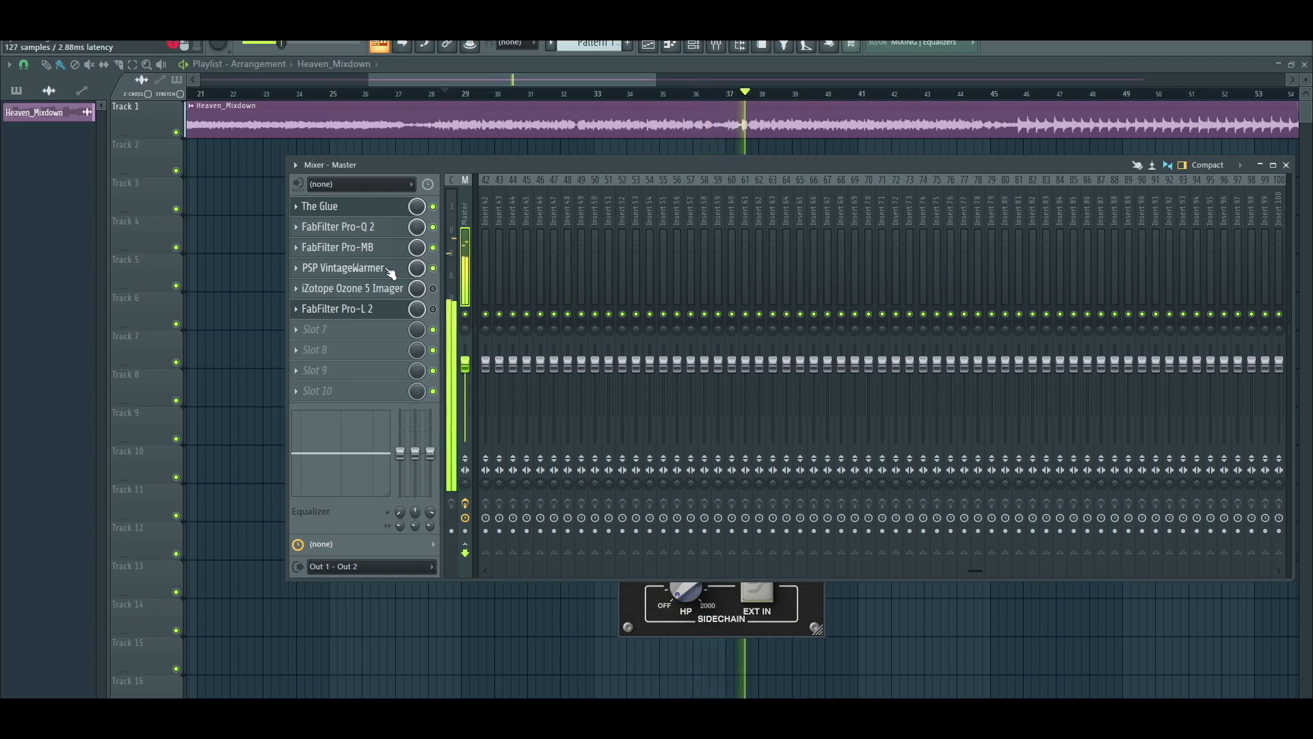
Review the Drive setting of PSP VintageWarmer on the Master track during playback
{"action": "left_click", "coordinate": [390, 268]}
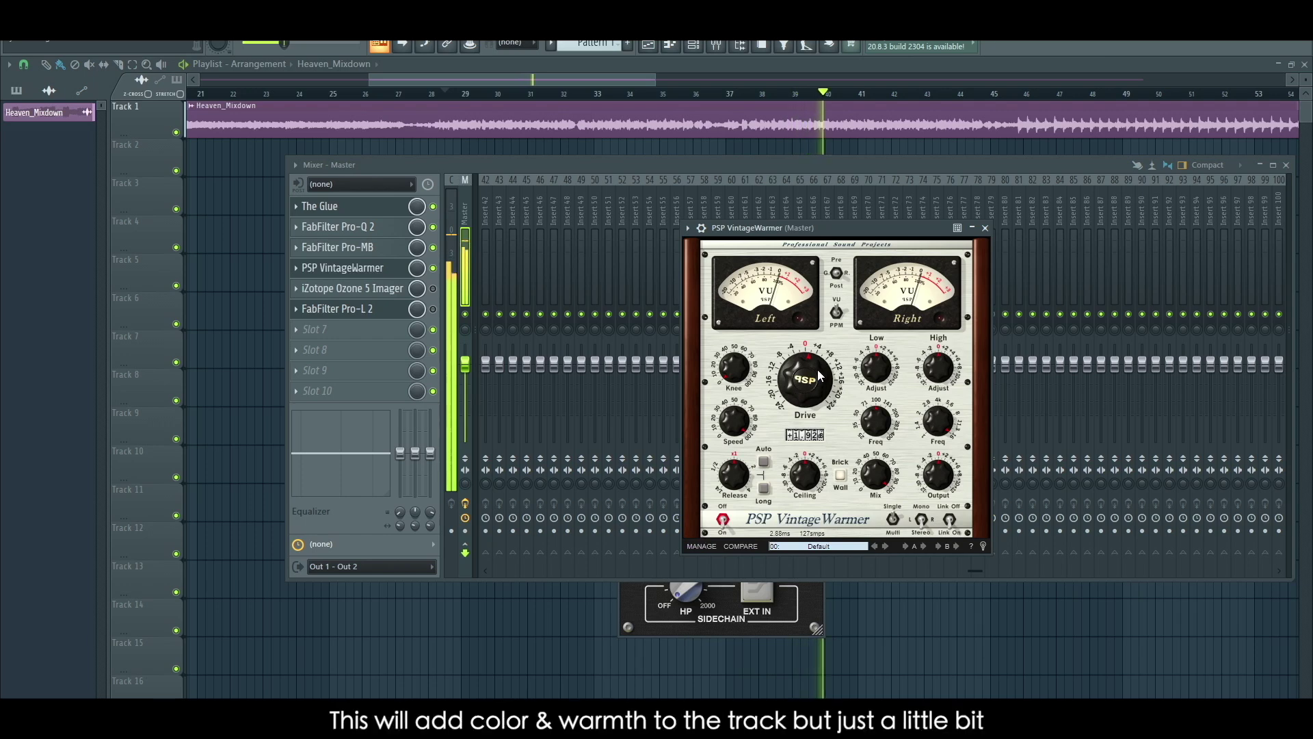
{"action": "left_click", "coordinate": [985, 229]}
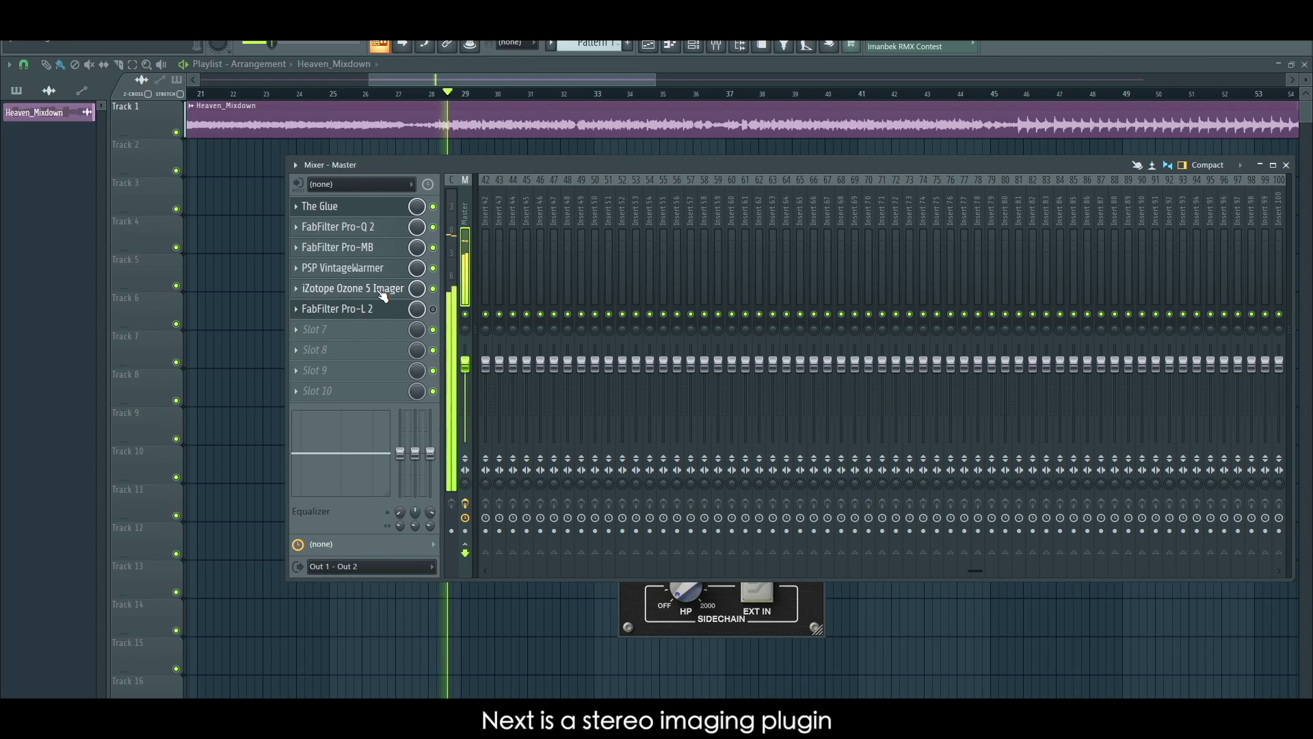
Set the stereo widths in iZotope Ozone 5 Imager on the Master track to 40.6% for Band 3 and -100% for Band 1
{"action": "left_click", "coordinate": [383, 291]}
{"action": "left_click_drag", "start_coordinate": [815, 186], "coordinate": [713, 183]}
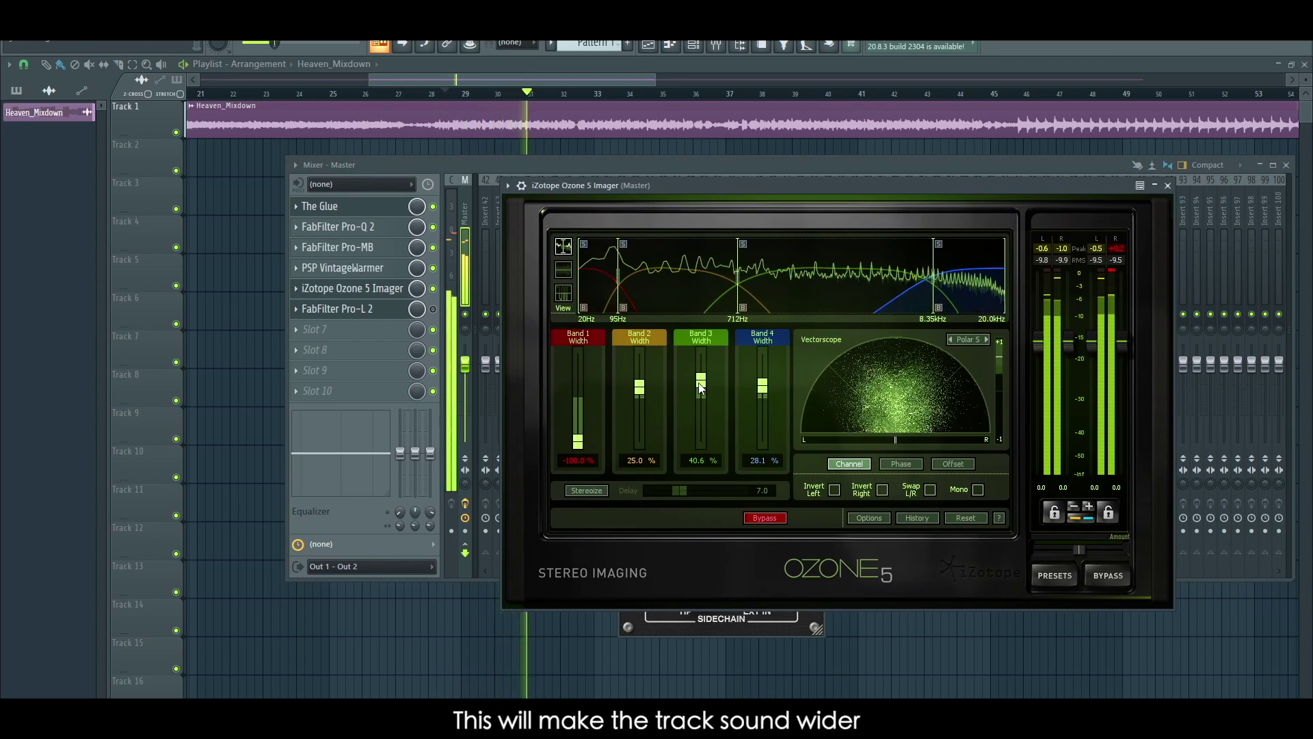
{"action": "left_click_drag", "start_coordinate": [707, 384], "coordinate": [705, 386]}
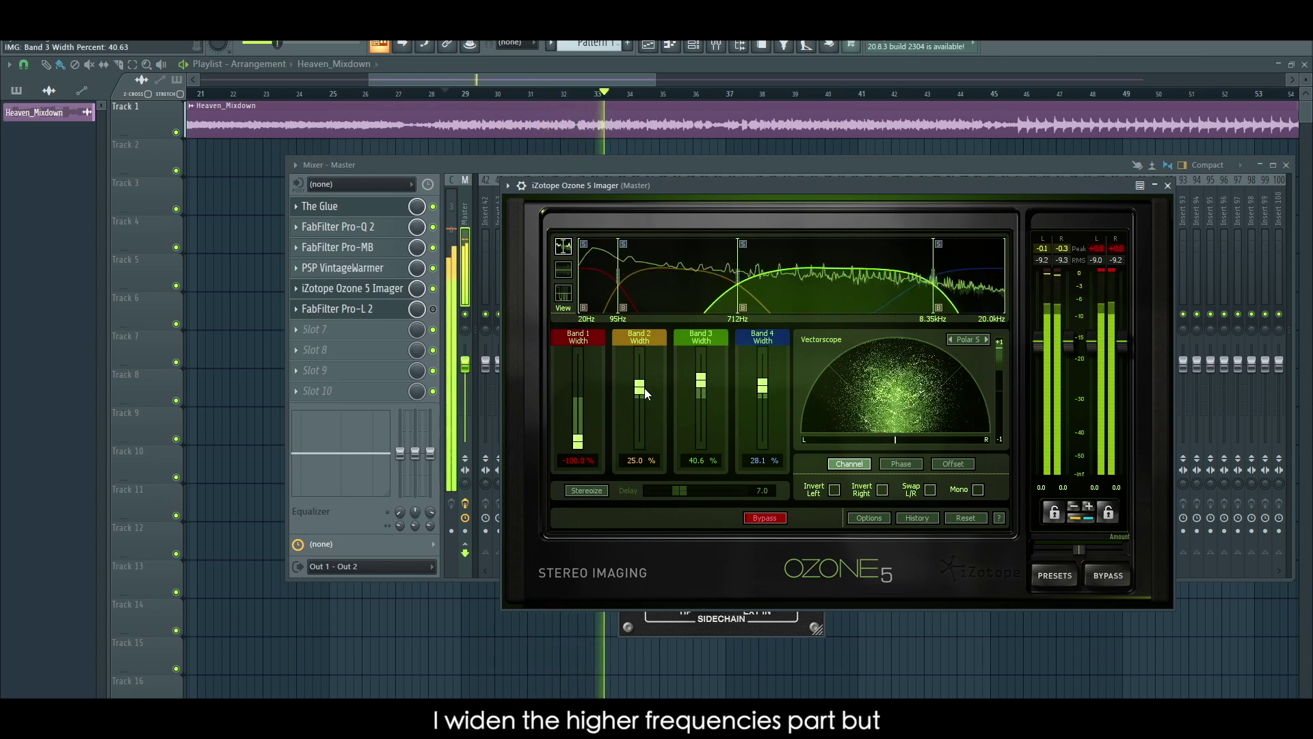
{"action": "left_click_drag", "start_coordinate": [578, 442], "coordinate": [578, 456]}
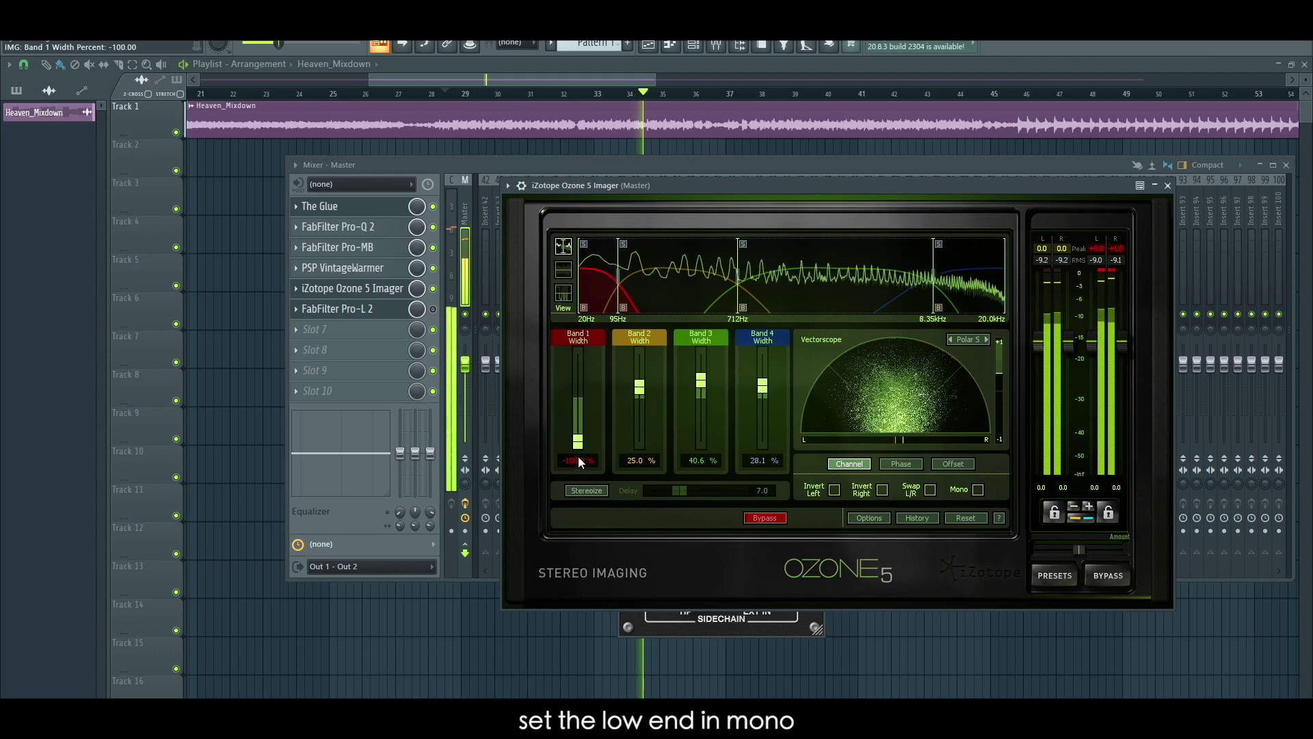
{"action": "left_click", "coordinate": [1168, 186]}
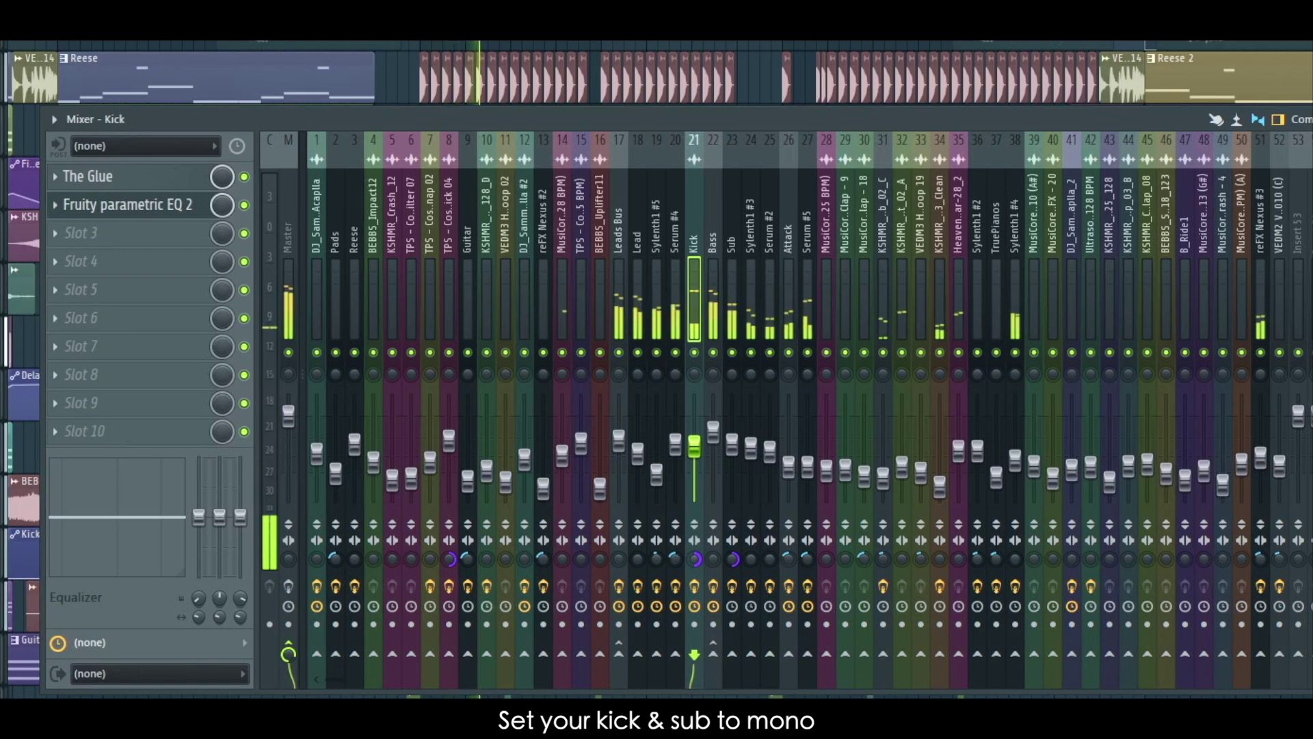
Inspect the Lead and Serum #4 mixer tracks and the preset options of Fruity Stereo Shaper on Serum #4
{"action": "left_click", "coordinate": [655, 294]}
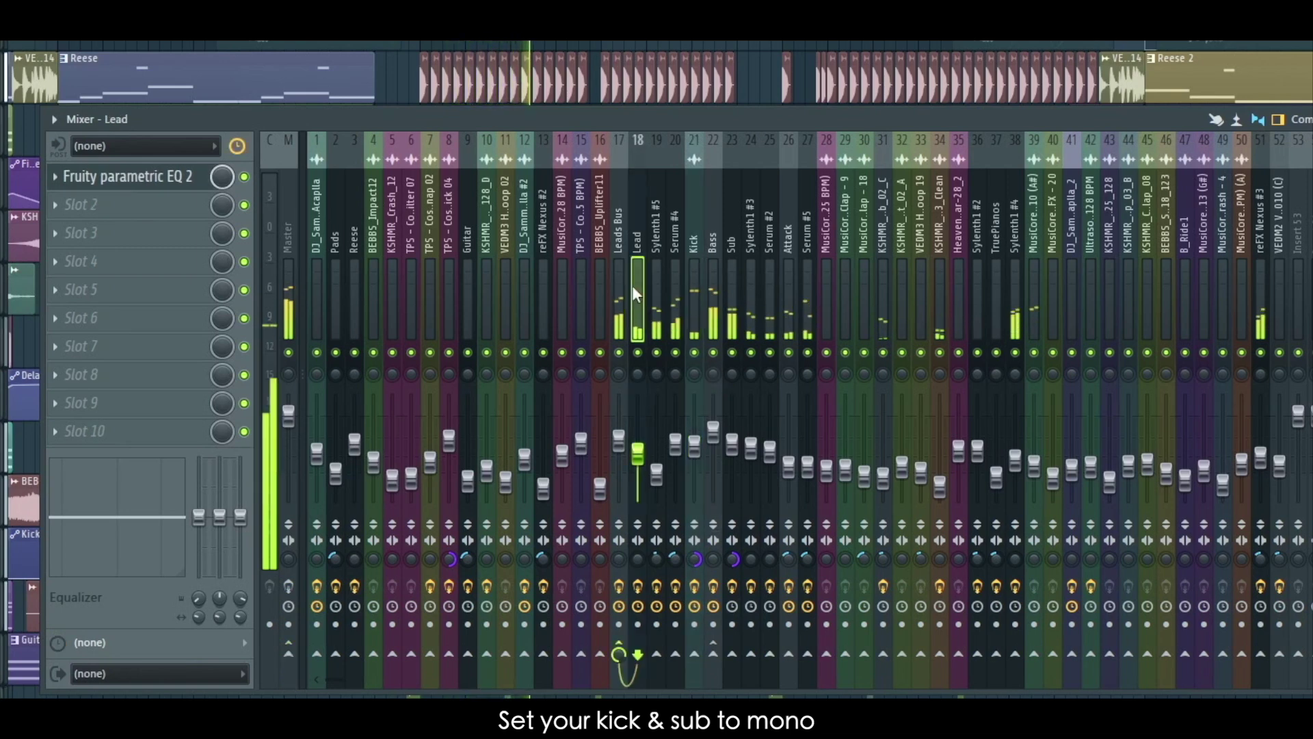
{"action": "left_click", "coordinate": [676, 288]}
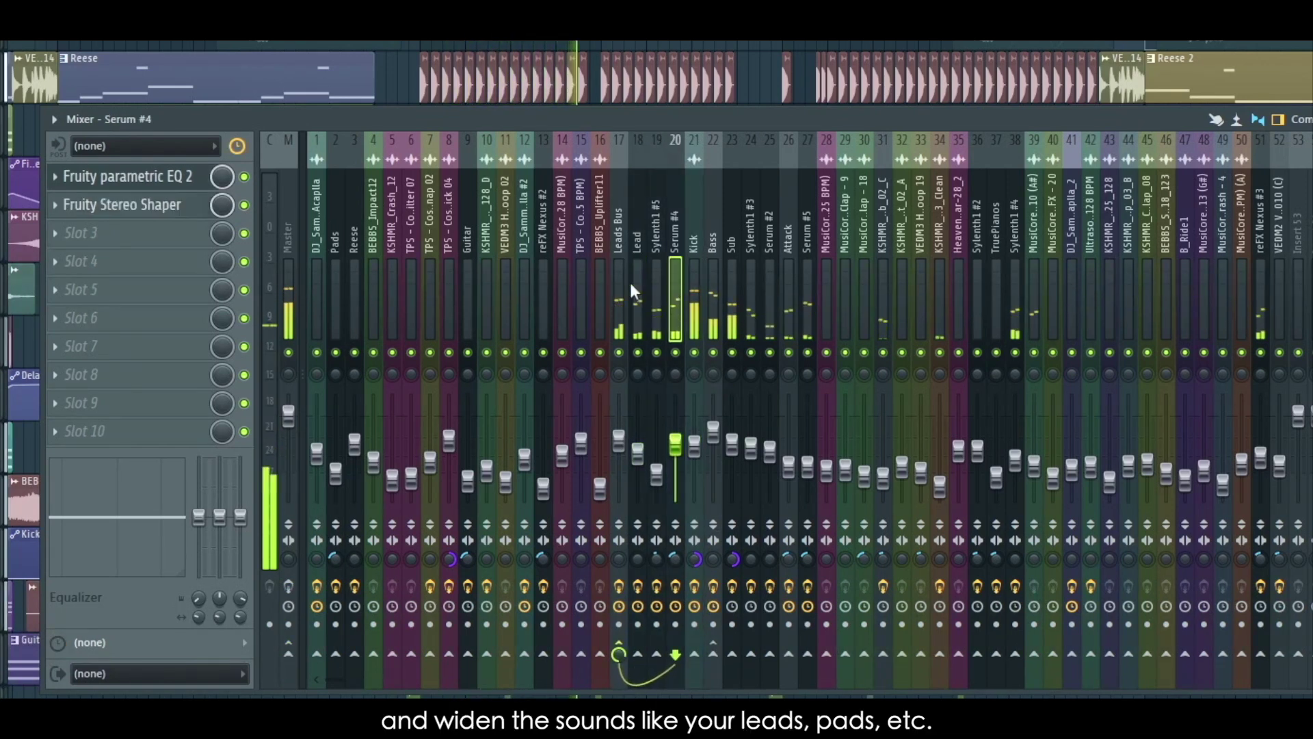
{"action": "left_click", "coordinate": [130, 202]}
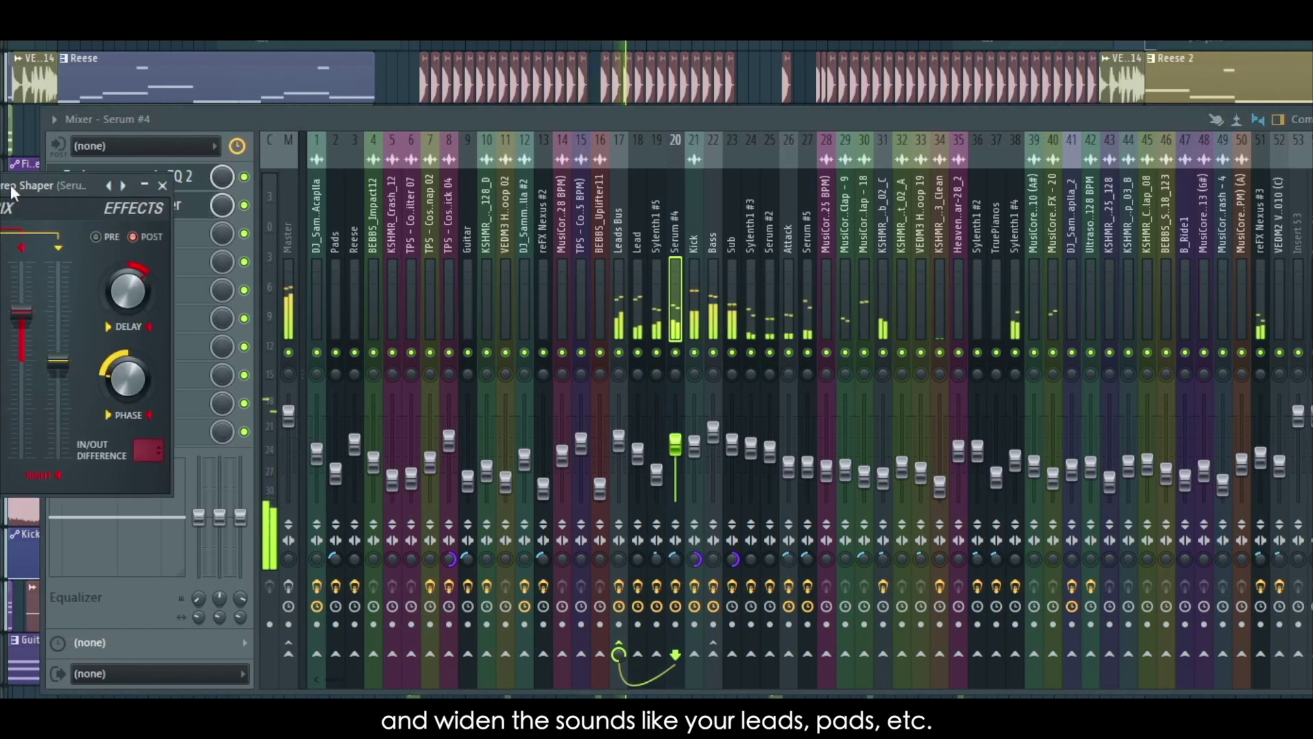
{"action": "left_click_drag", "start_coordinate": [6, 184], "coordinate": [630, 243]}
{"action": "left_click", "coordinate": [540, 242]}
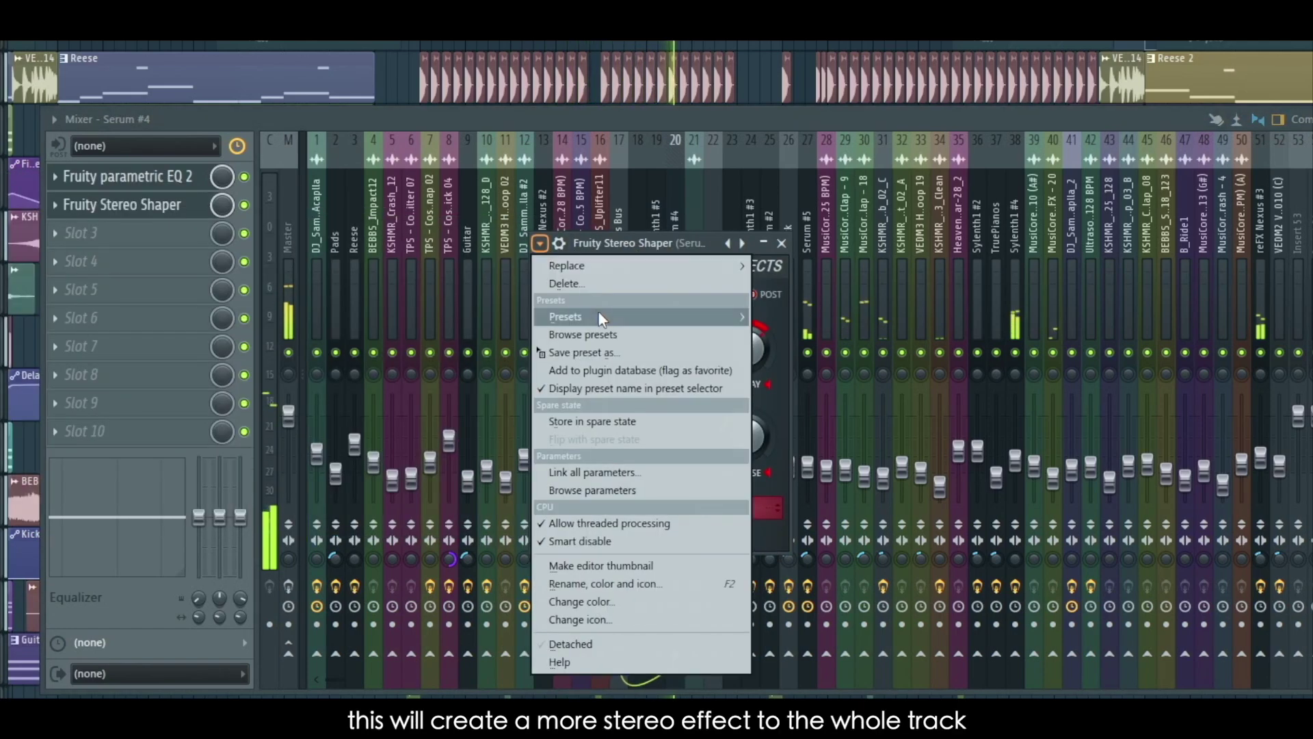
{"action": "left_click", "coordinate": [676, 240]}
{"action": "left_click", "coordinate": [782, 243]}
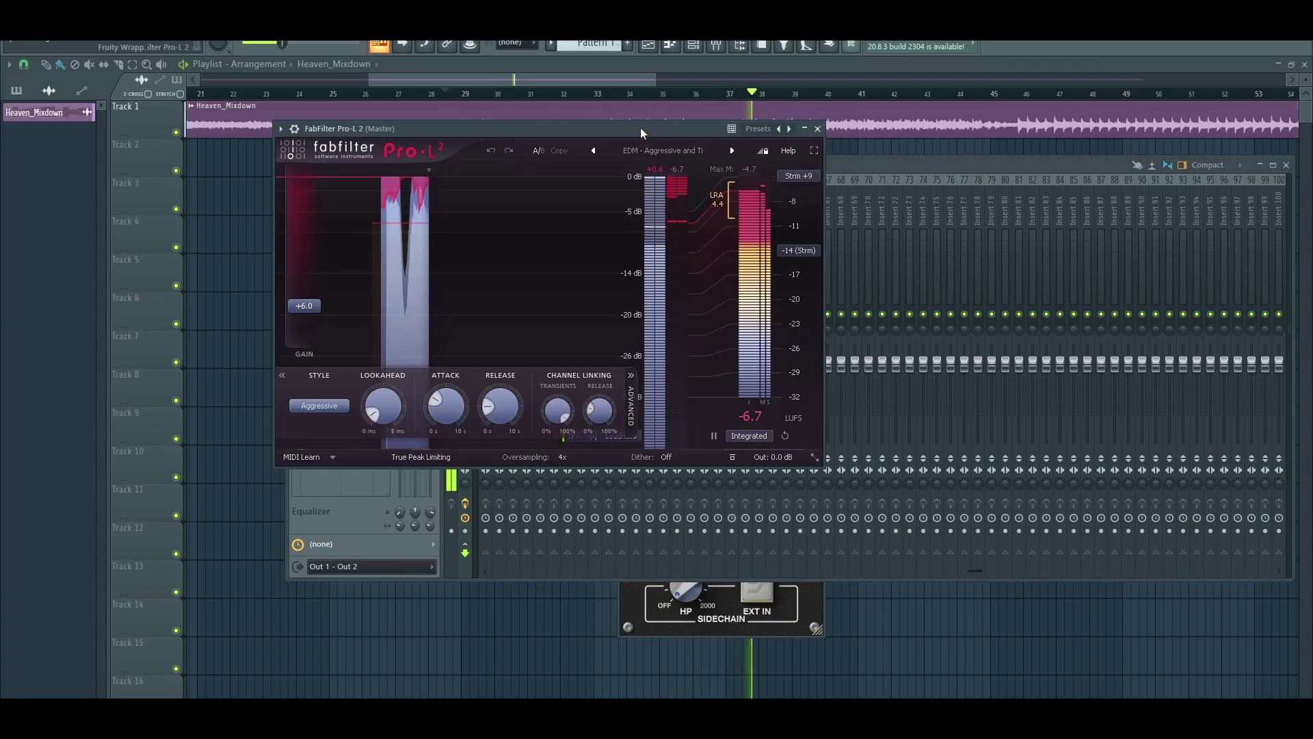
Set FabFilter Pro-L 2 on the Master track to a gain of +6.0 dB and the Aggressive style
{"action": "left_click_drag", "start_coordinate": [645, 131], "coordinate": [843, 256]}
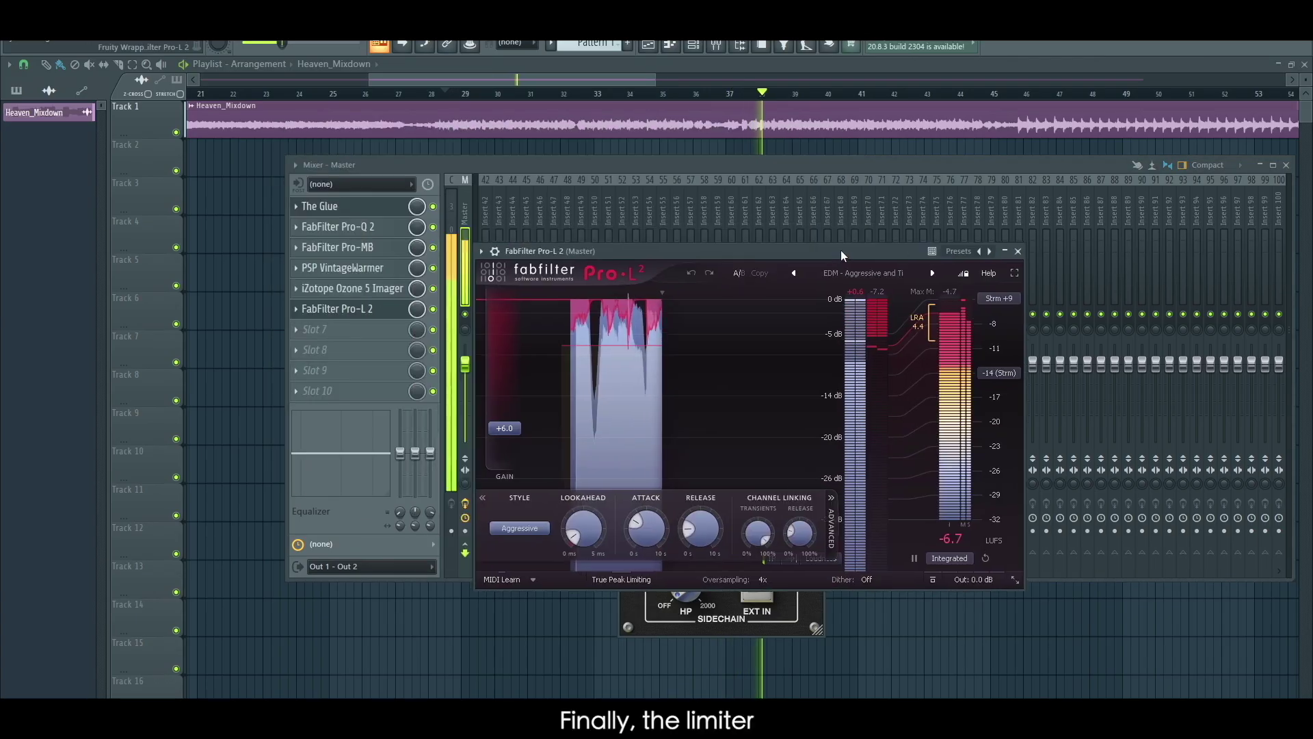
{"action": "mouse_move", "coordinate": [503, 438]}
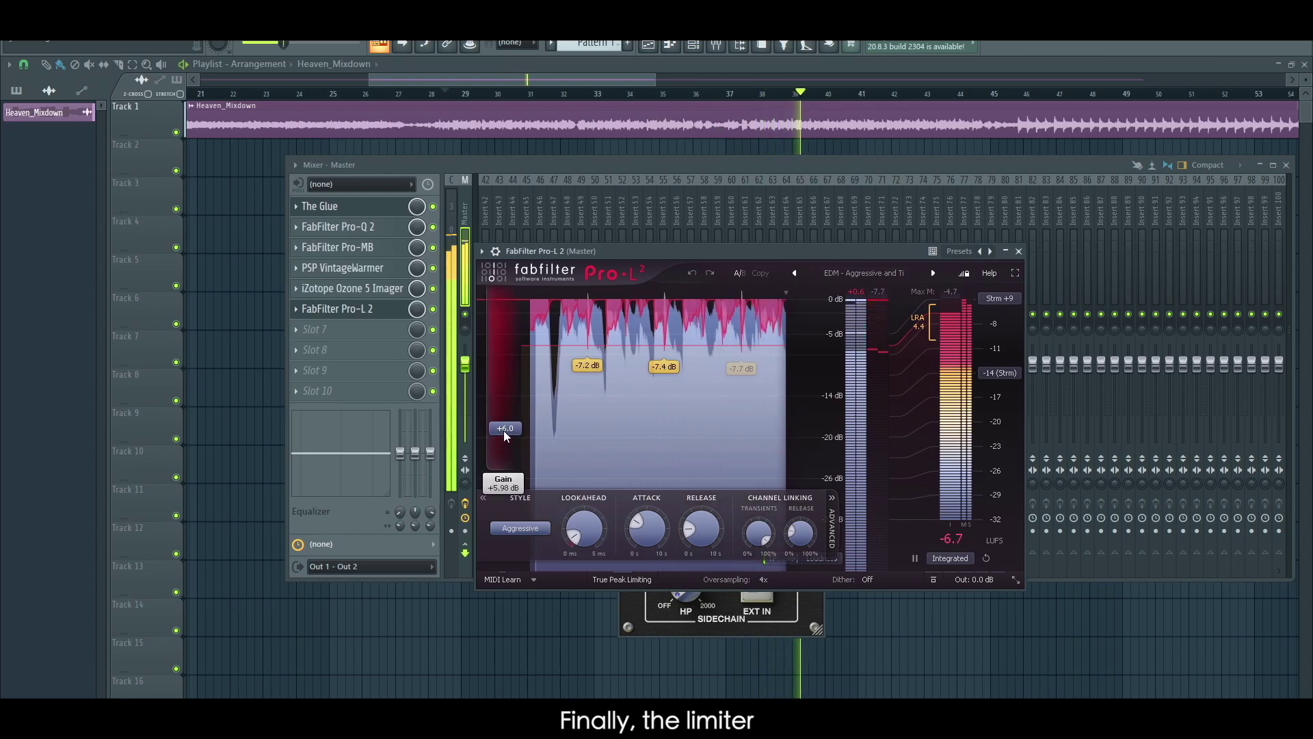
{"action": "left_click_drag", "start_coordinate": [502, 439], "coordinate": [532, 426]}
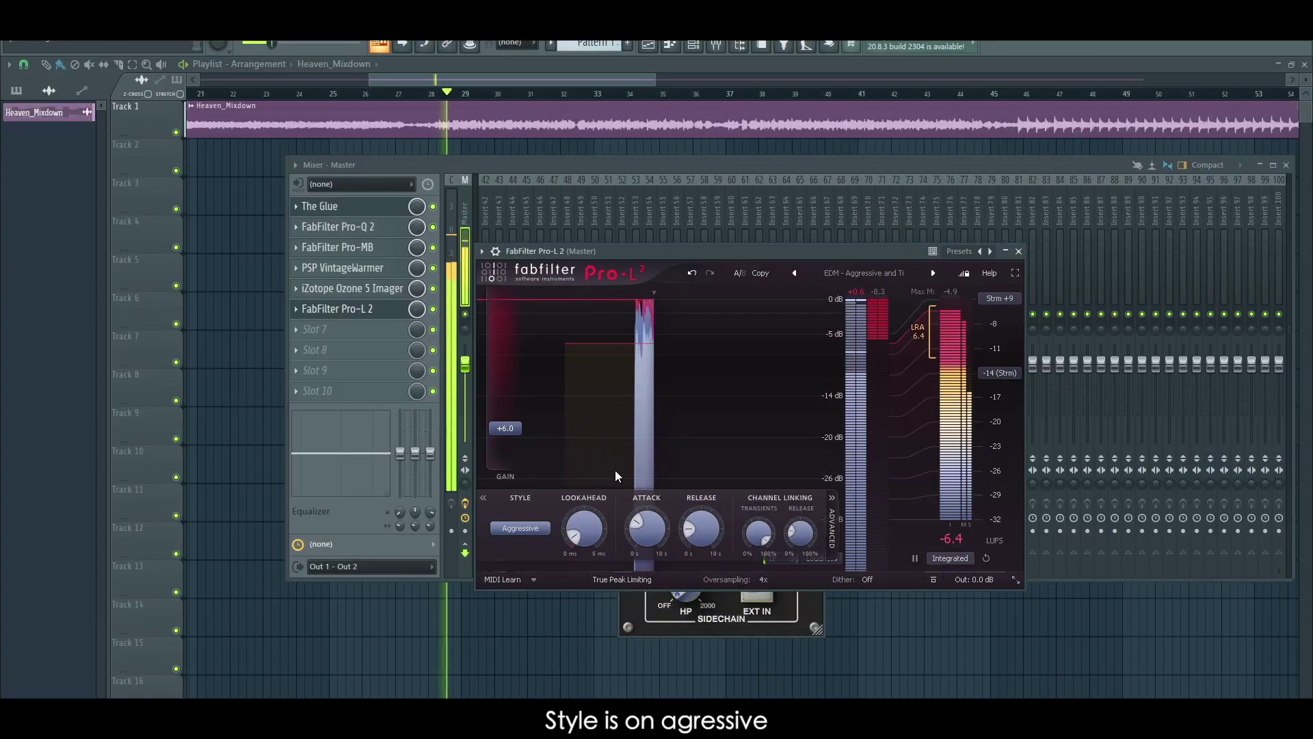
{"action": "left_click", "coordinate": [520, 528]}
{"action": "left_click", "coordinate": [541, 606]}
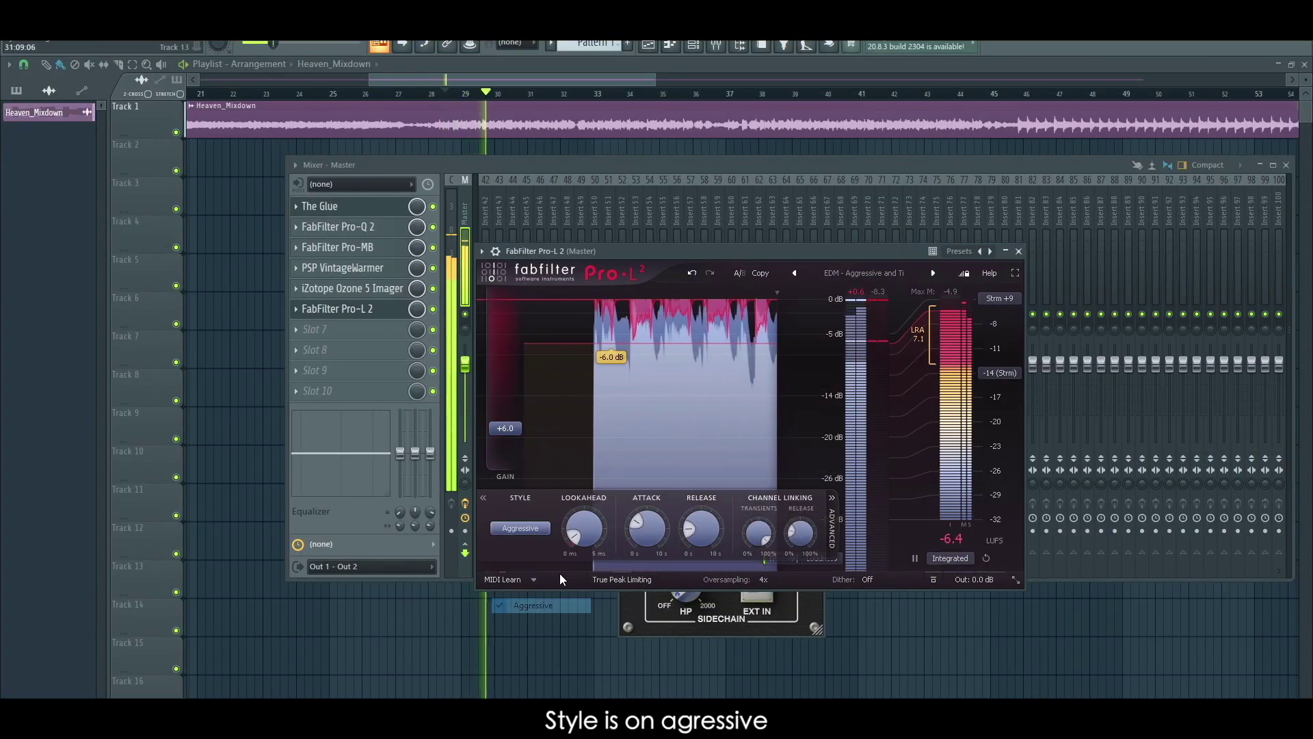
Fine-tune the limiter's lookahead and attack in FabFilter Pro-L 2, and reset its integrated loudness measurement
{"action": "left_click_drag", "start_coordinate": [585, 537], "coordinate": [583, 538]}
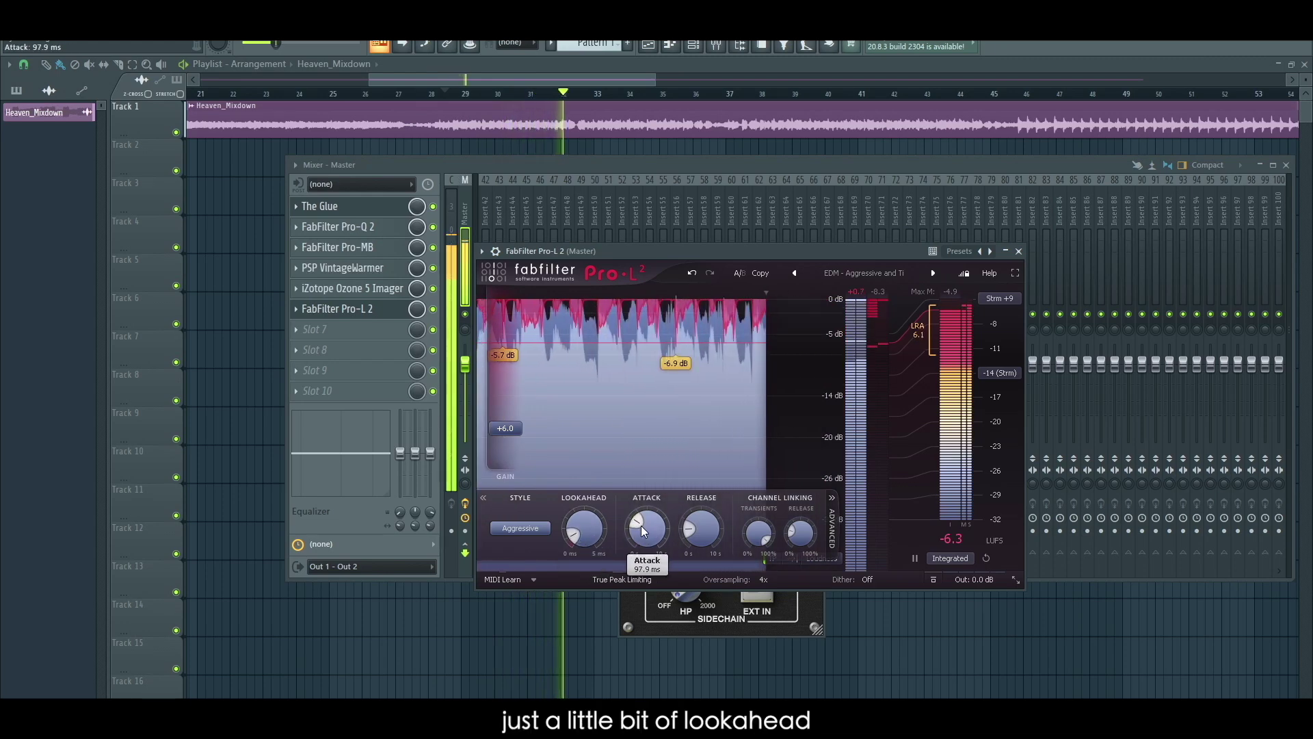
{"action": "left_click_drag", "start_coordinate": [643, 530], "coordinate": [643, 532]}
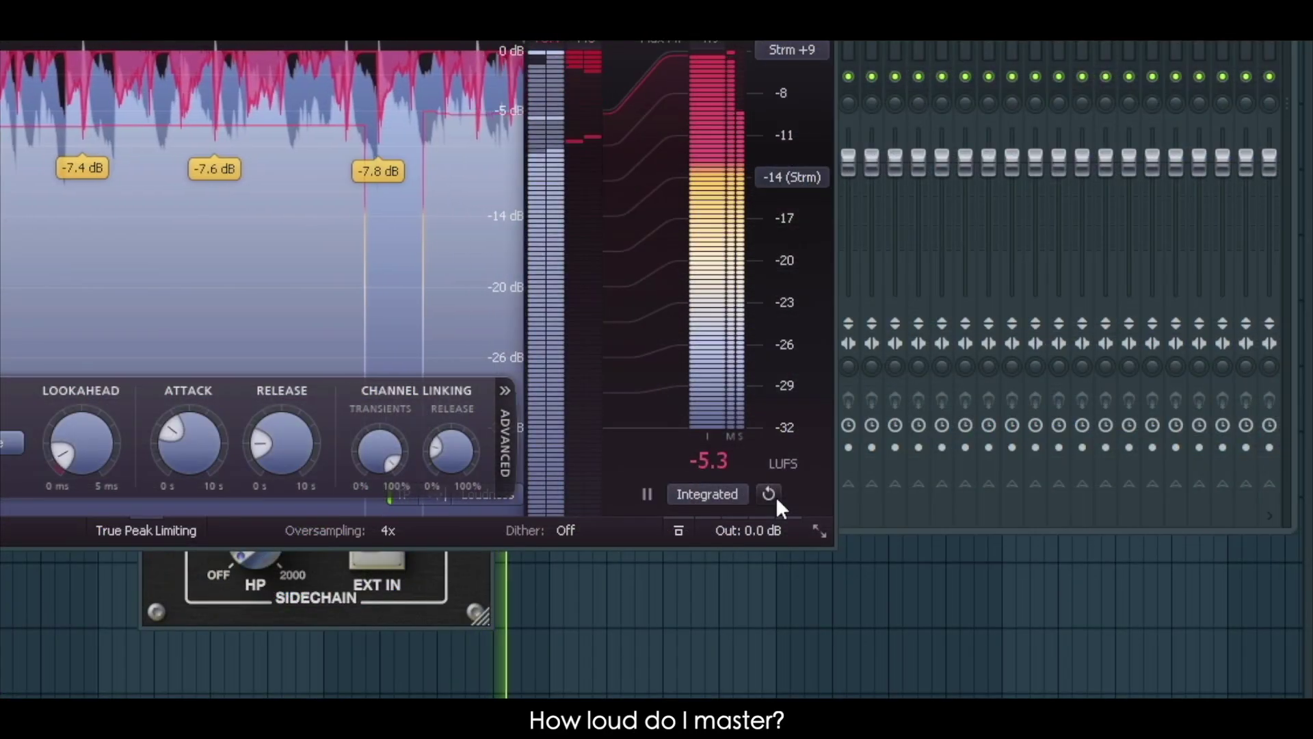
{"action": "left_click", "coordinate": [775, 495]}
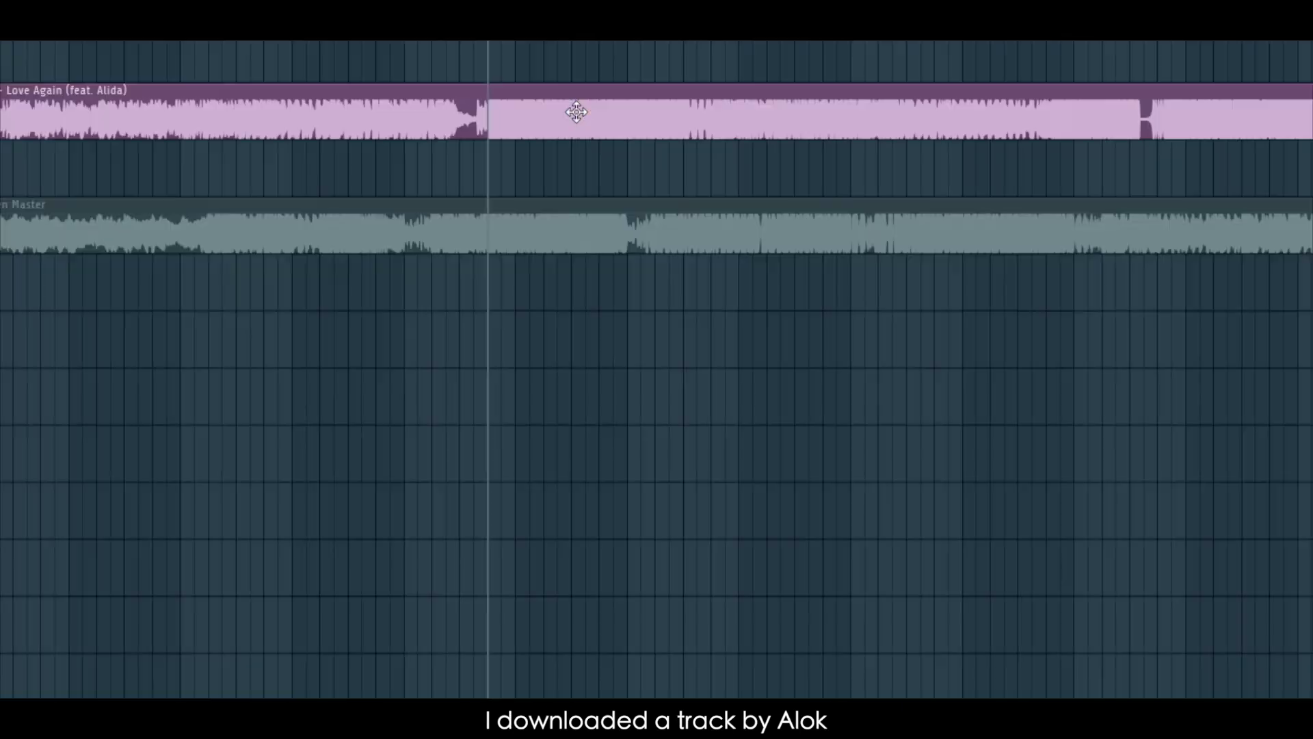
Check the sample settings of Alok - Love Again (feat. Alida) and measure its integrated loudness with Youlean Loudness Meter 2
{"action": "double_click", "coordinate": [576, 111]}
{"action": "left_click_drag", "start_coordinate": [171, 49], "coordinate": [689, 109]}
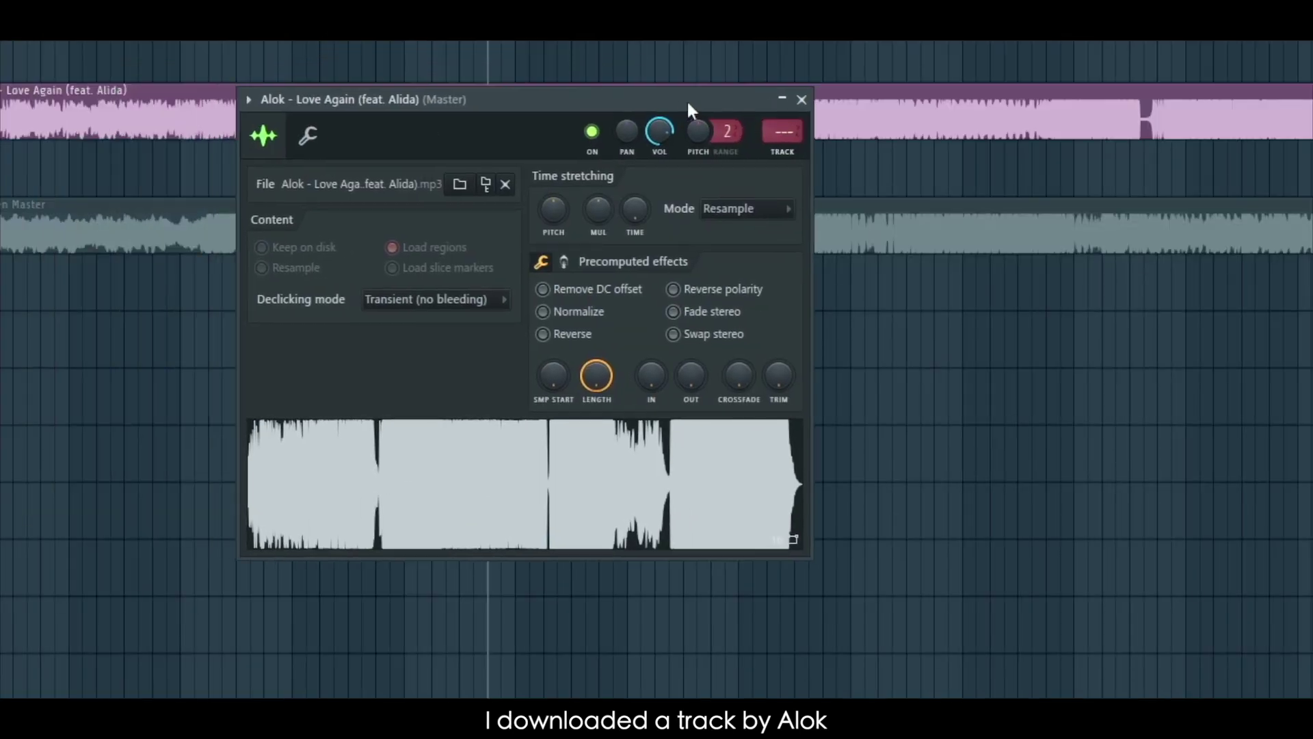
{"action": "left_click", "coordinate": [801, 100]}
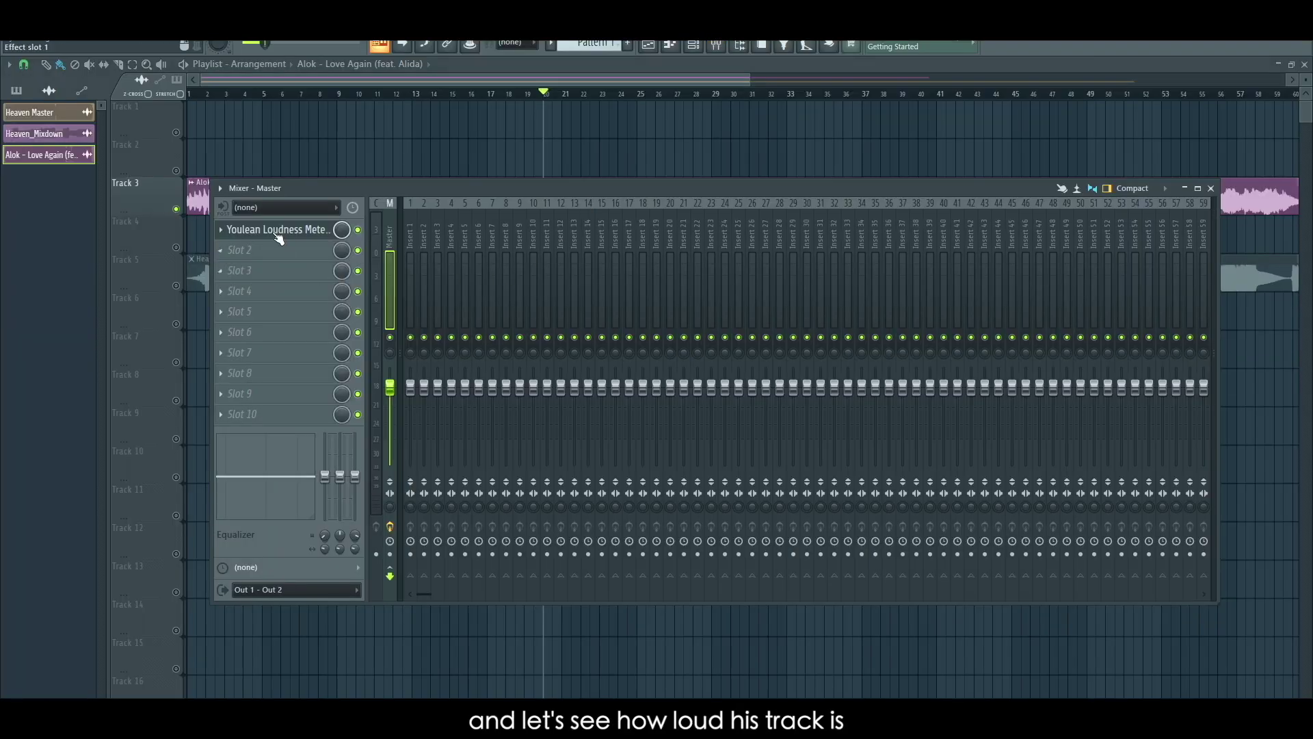
{"action": "left_click", "coordinate": [278, 231]}
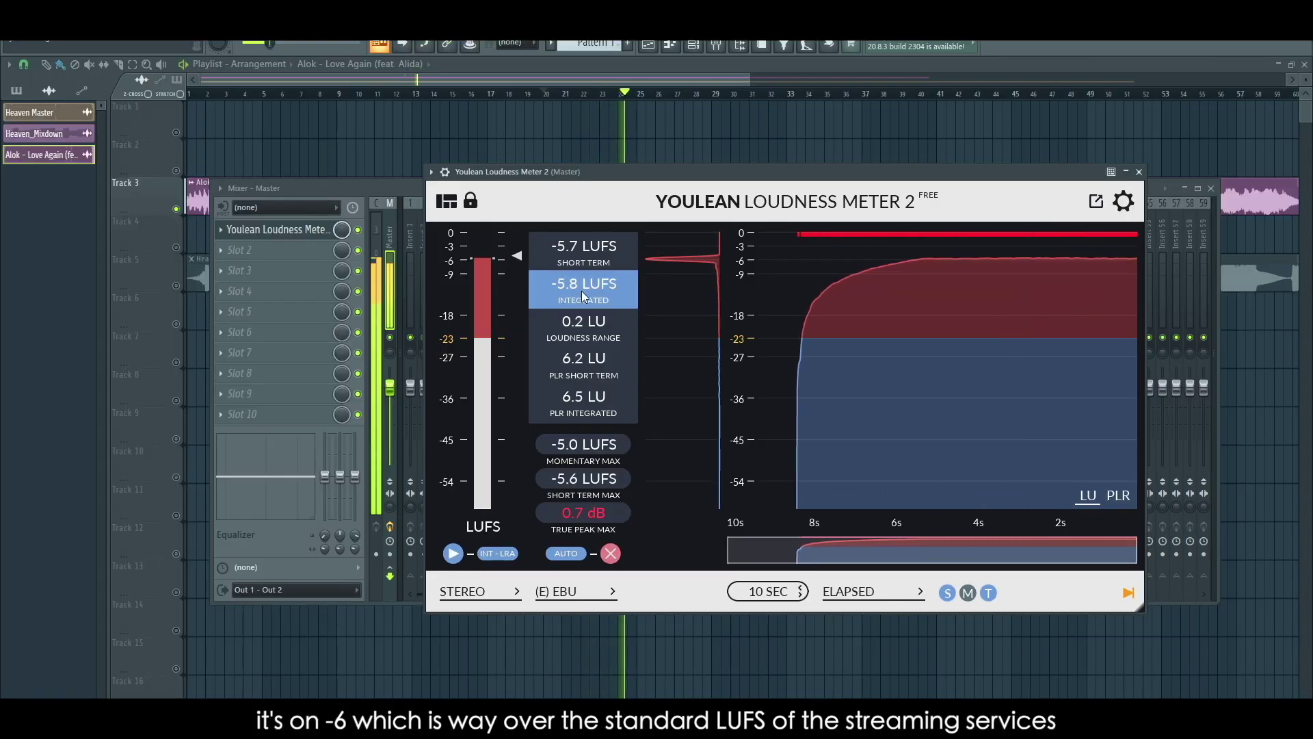
Solo the playlist track holding Heaven Master and play it from around bar 26
{"action": "left_click", "coordinate": [653, 69]}
{"action": "key", "text": "space"}
{"action": "right_click", "coordinate": [176, 285]}
{"action": "key", "text": "space"}
{"action": "left_click", "coordinate": [664, 95]}
Measure the integrated loudness of Heaven Master with Youlean Loudness Meter 2 on the Master track
{"action": "left_click", "coordinate": [718, 46]}
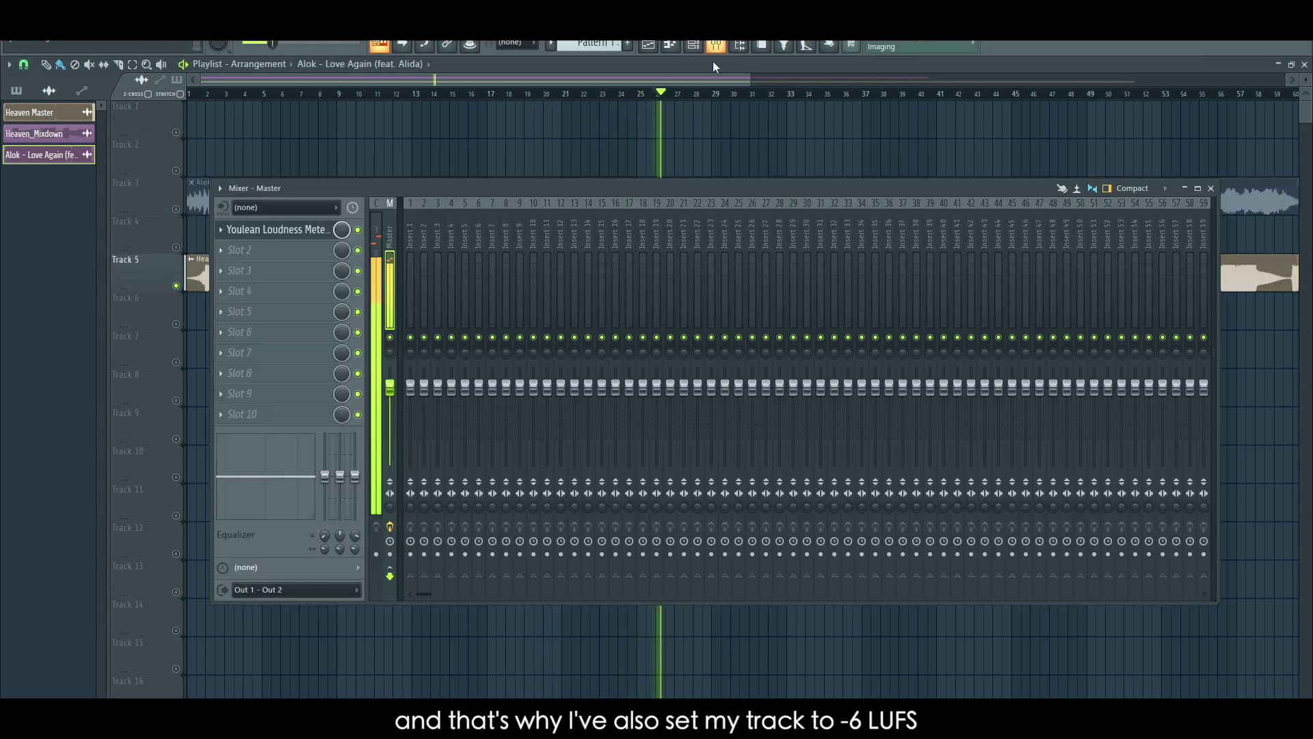
{"action": "left_click", "coordinate": [288, 232]}
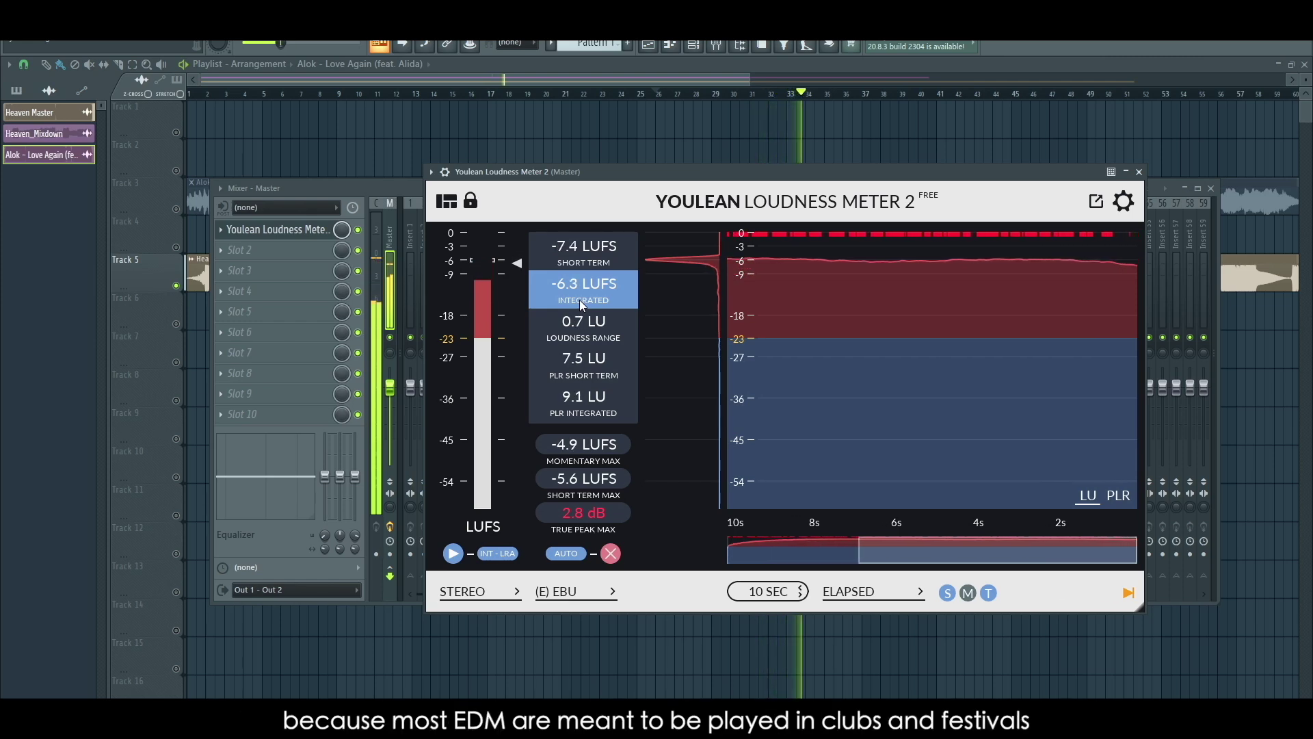
{"action": "left_click_drag", "start_coordinate": [813, 182], "coordinate": [828, 199]}
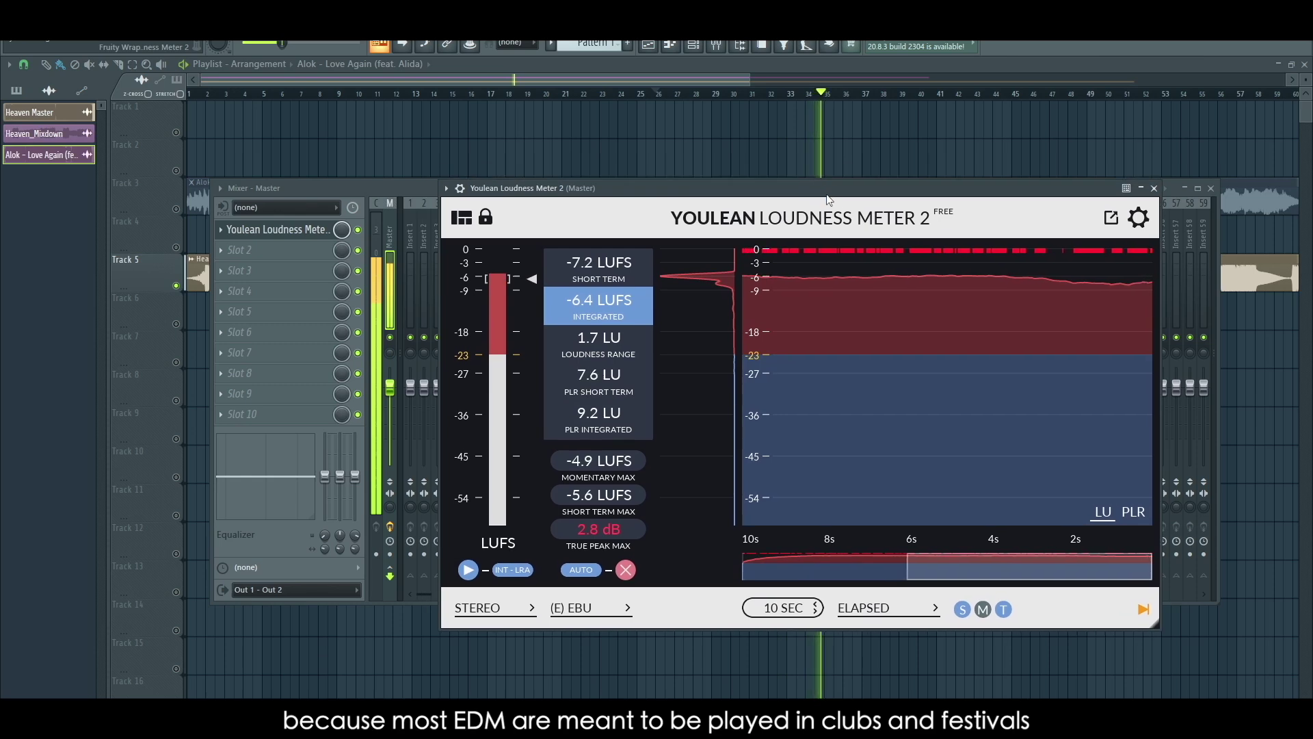